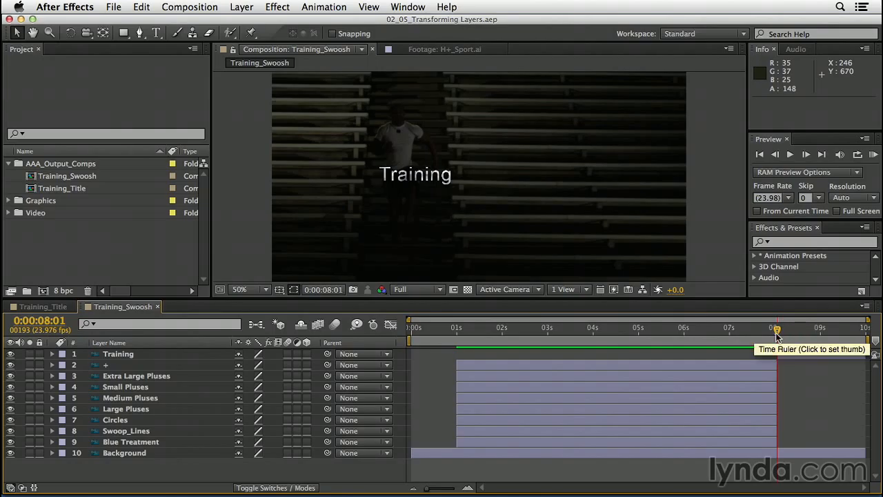
- Set the composition time to 0:00:08:15 and open Stair_RunDown.mov from the Video folder in the footage viewer
{"action": "left_click_drag", "start_coordinate": [776, 335], "coordinate": [803, 352]}
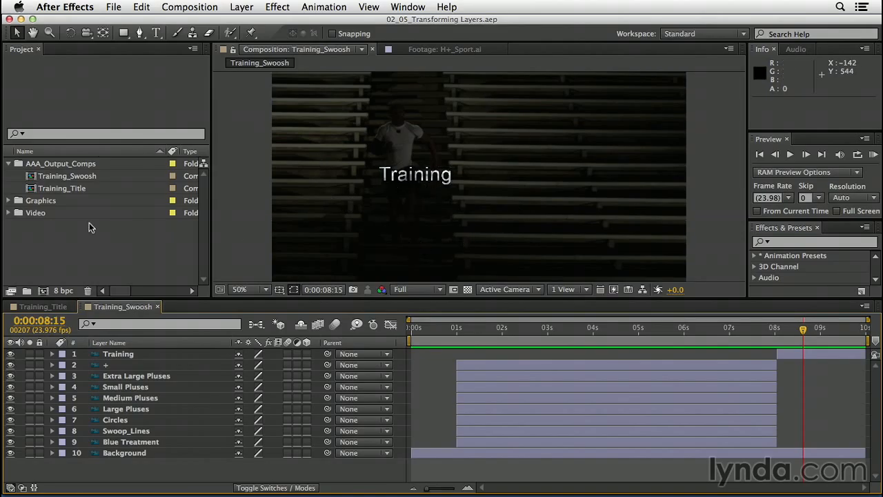
{"action": "left_click", "coordinate": [8, 213]}
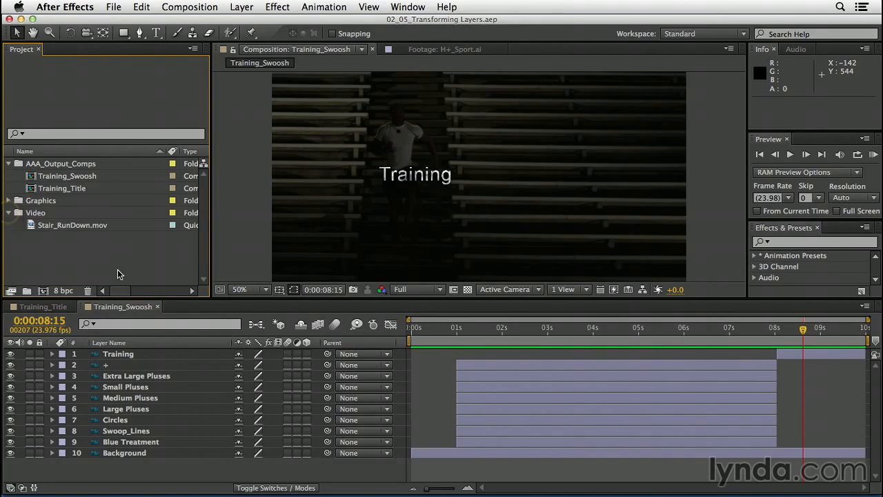
{"action": "mouse_move", "coordinate": [30, 223]}
{"action": "left_mouse_down"}
{"action": "mouse_move", "coordinate": [89, 425]}
{"action": "mouse_move", "coordinate": [89, 365]}
{"action": "mouse_move", "coordinate": [89, 424]}
{"action": "mouse_move", "coordinate": [103, 356]}
{"action": "mouse_move", "coordinate": [200, 303]}
{"action": "mouse_move", "coordinate": [361, 221]}
{"action": "mouse_move", "coordinate": [455, 233]}
{"action": "mouse_move", "coordinate": [444, 247]}
{"action": "mouse_move", "coordinate": [442, 232]}
{"action": "mouse_move", "coordinate": [33, 234]}
{"action": "left_mouse_up"}
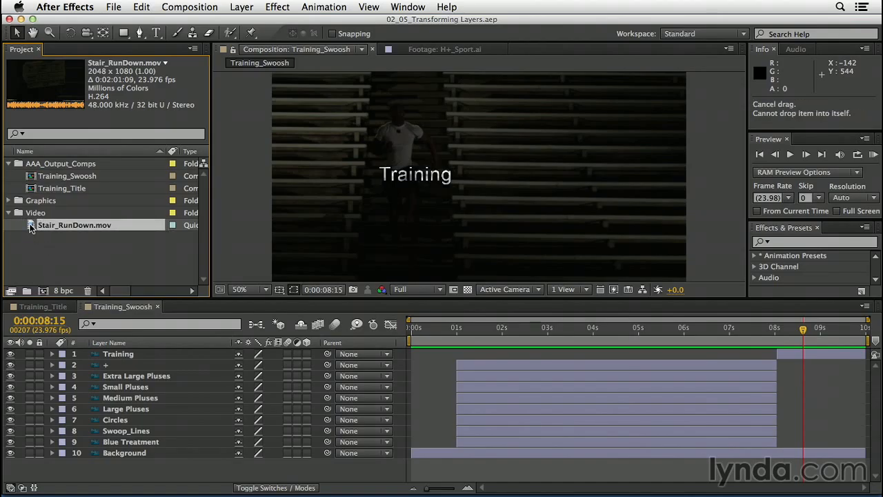
{"action": "double_click", "coordinate": [30, 227]}
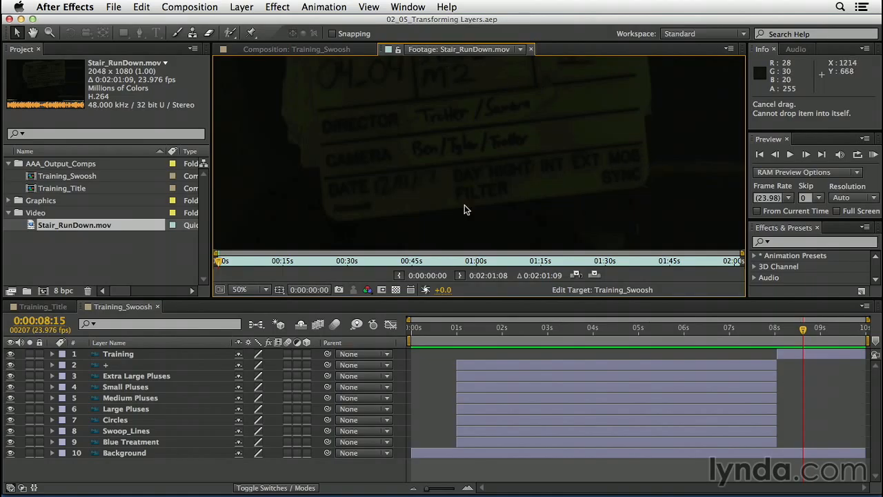
- Fit the Stair_RunDown.mov footage view up to 100% and set the clip's In point at 0:00:56:22
{"action": "left_click_drag", "start_coordinate": [223, 263], "coordinate": [468, 263]}
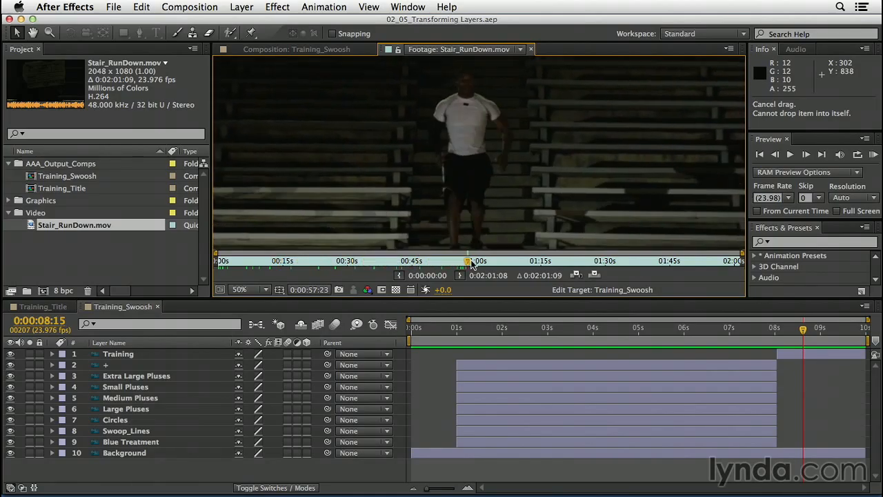
{"action": "left_click", "coordinate": [252, 290]}
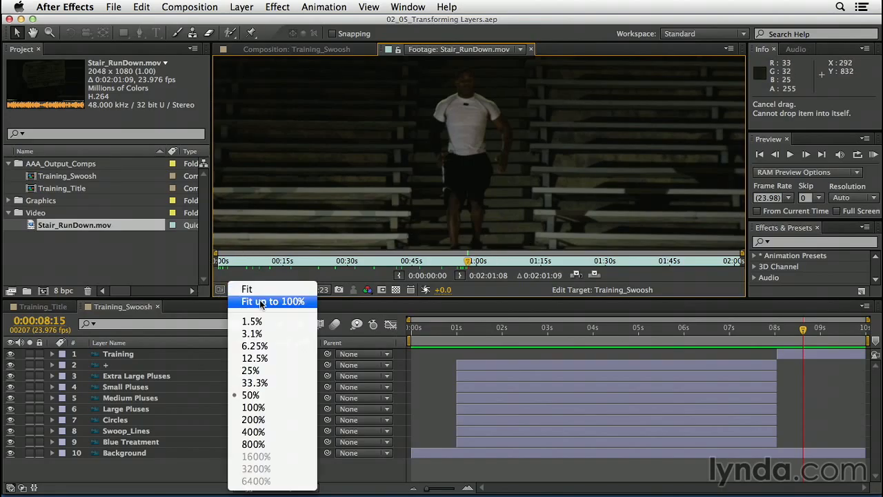
{"action": "left_click", "coordinate": [263, 302]}
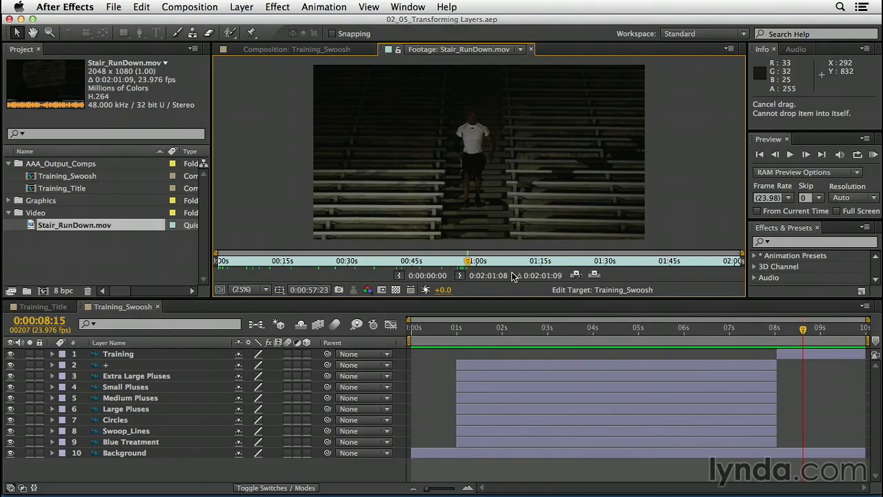
{"action": "left_click_drag", "start_coordinate": [468, 265], "coordinate": [464, 264]}
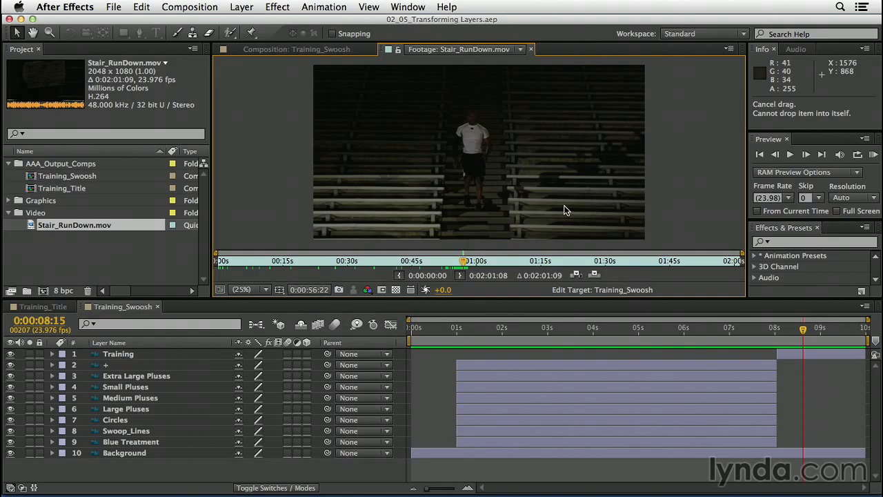
{"action": "left_click", "coordinate": [400, 276]}
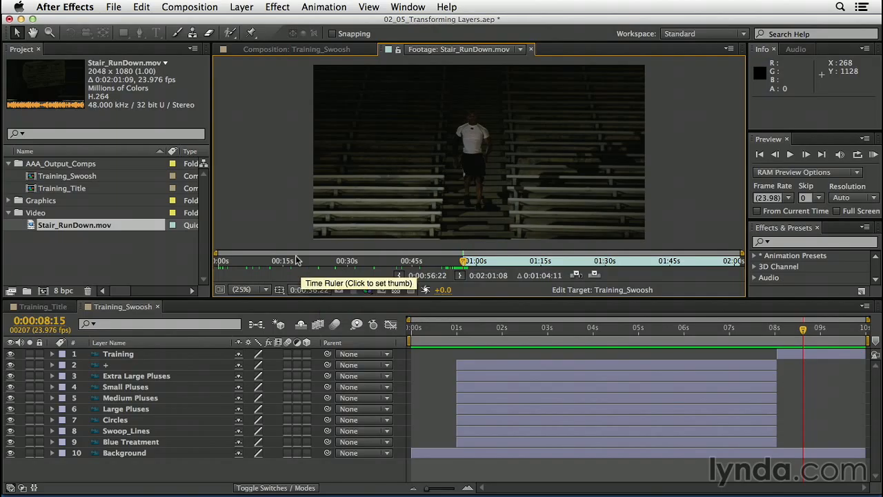
- Advance the footage by 10 seconds using +1000 and set the clip's Out point at 0:01:06:22
{"action": "left_click", "coordinate": [304, 291]}
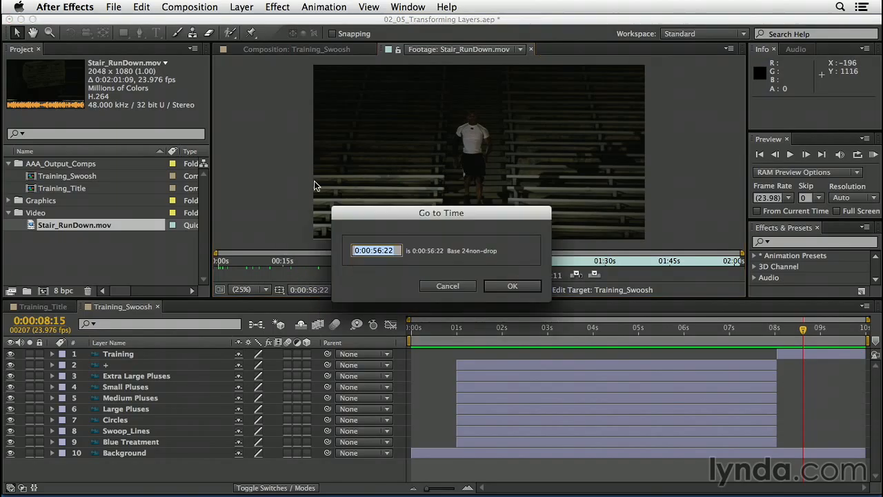
{"action": "type", "text": "+1000"}
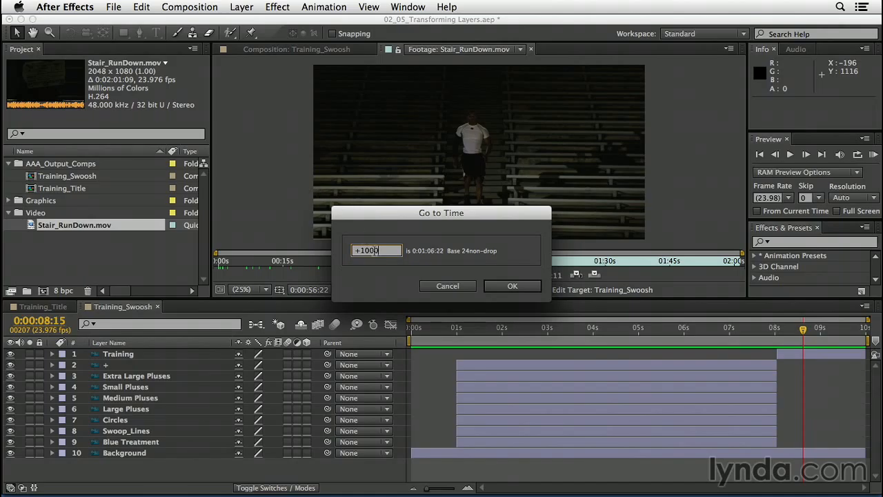
{"action": "left_click", "coordinate": [516, 286]}
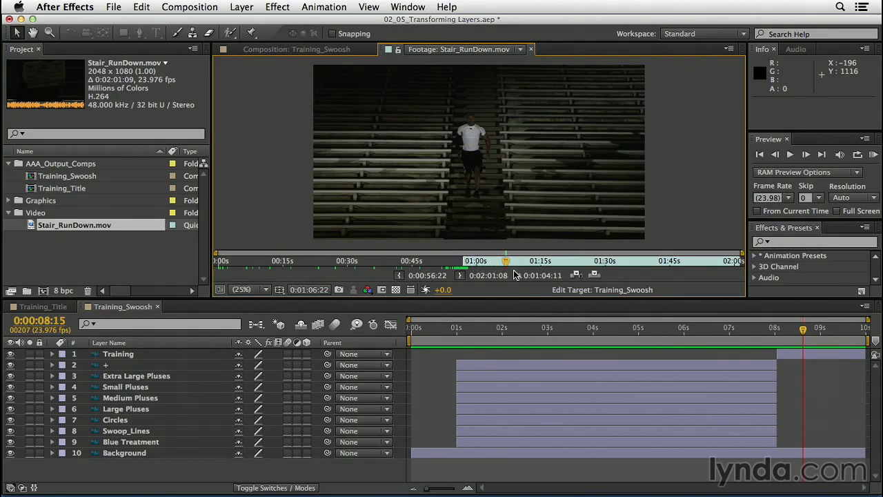
{"action": "left_click", "coordinate": [461, 276]}
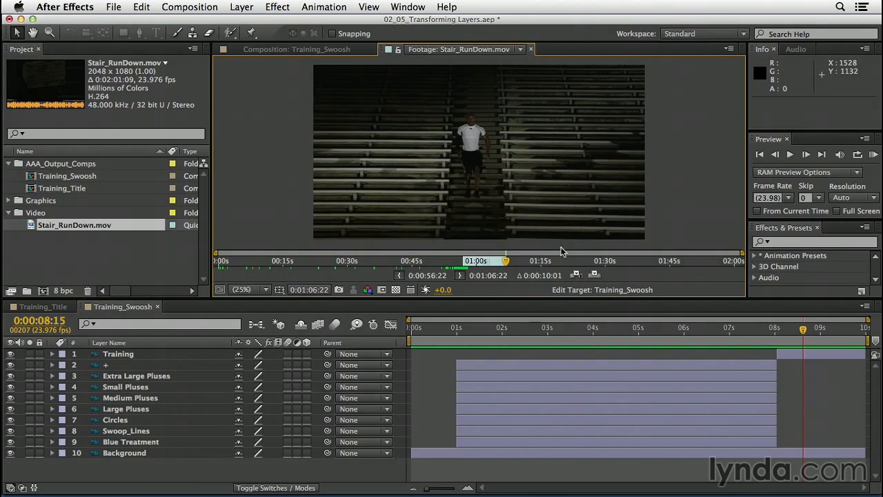
- Overlay the trimmed clip into Training_Swoosh as a new layer and shift it earlier to start at about 0:00:01:22
{"action": "left_click", "coordinate": [595, 276]}
{"action": "left_click", "coordinate": [595, 275]}
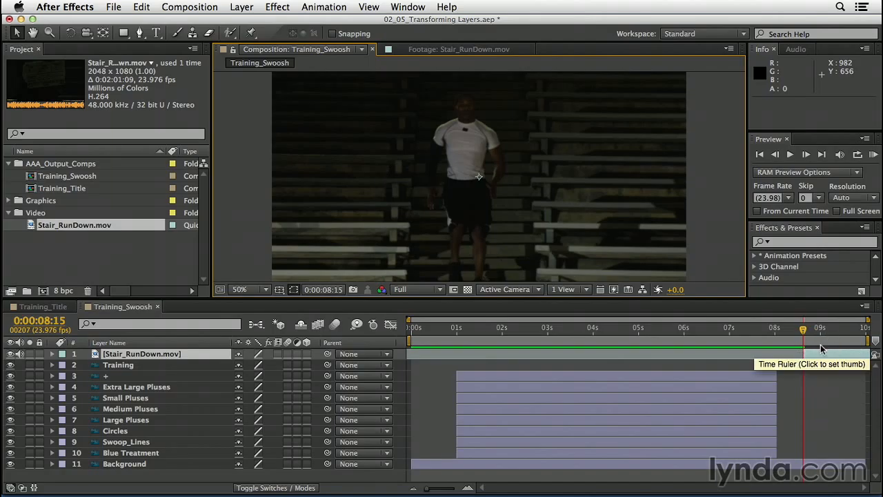
{"action": "left_click_drag", "start_coordinate": [836, 353], "coordinate": [469, 352]}
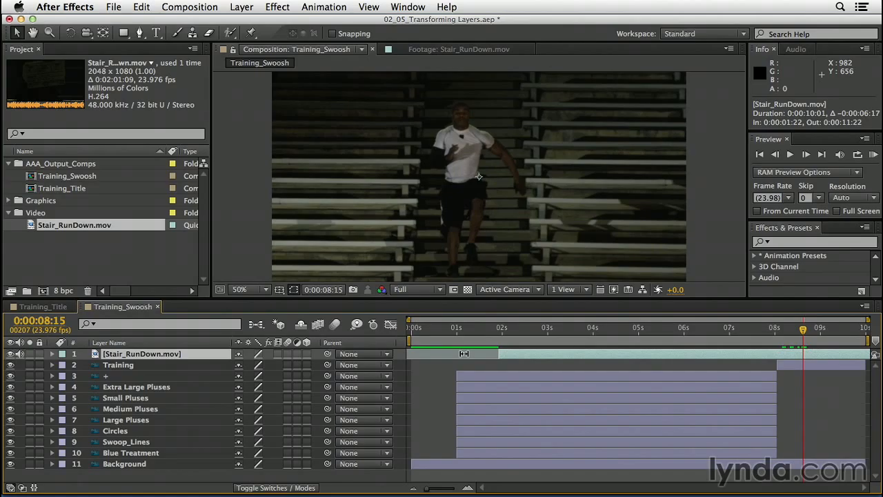
- Try slipping the clip's content within its layer bar and undo the last slip
{"action": "mouse_move", "coordinate": [464, 353]}
{"action": "left_mouse_down"}
{"action": "mouse_move", "coordinate": [444, 353]}
{"action": "mouse_move", "coordinate": [465, 354]}
{"action": "left_mouse_up"}
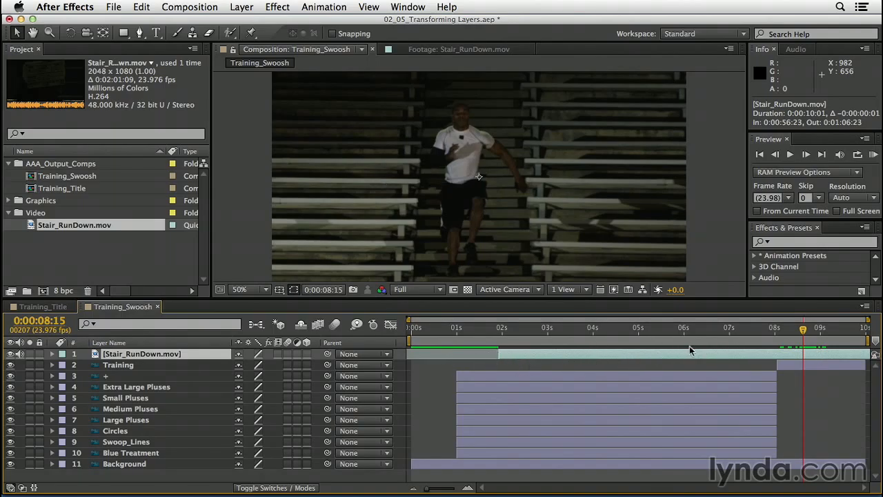
{"action": "mouse_move", "coordinate": [467, 356]}
{"action": "left_mouse_down"}
{"action": "mouse_move", "coordinate": [455, 355]}
{"action": "mouse_move", "coordinate": [473, 354]}
{"action": "left_mouse_up"}
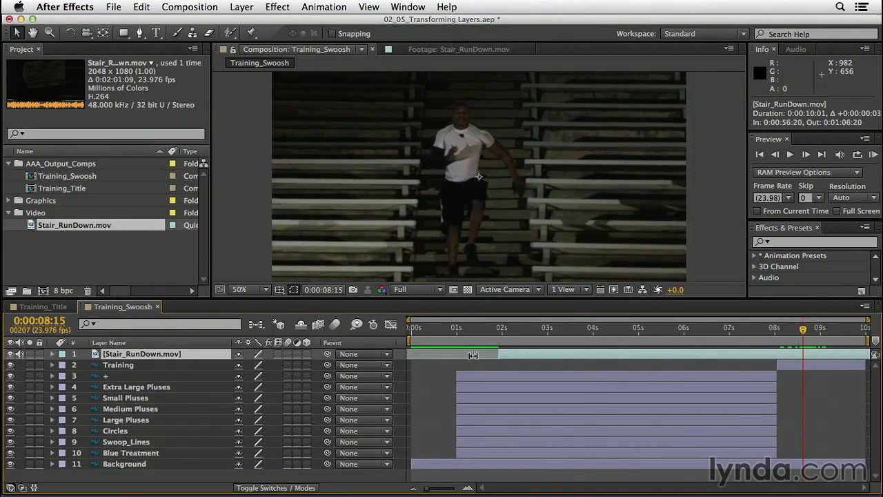
{"action": "key", "text": "super+z"}
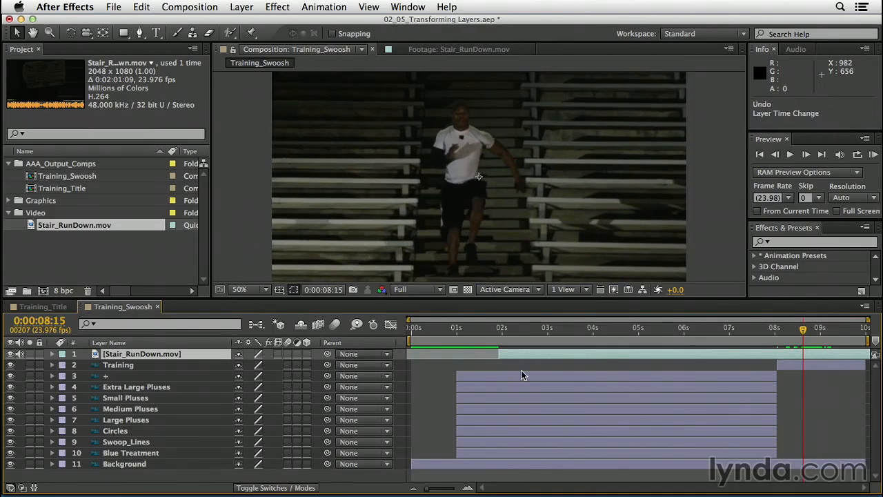
- Shift the Stair_RunDown.mov layer to start at 0:00:00:00 and place it directly above the Background layer
{"action": "left_click_drag", "start_coordinate": [545, 351], "coordinate": [459, 352]}
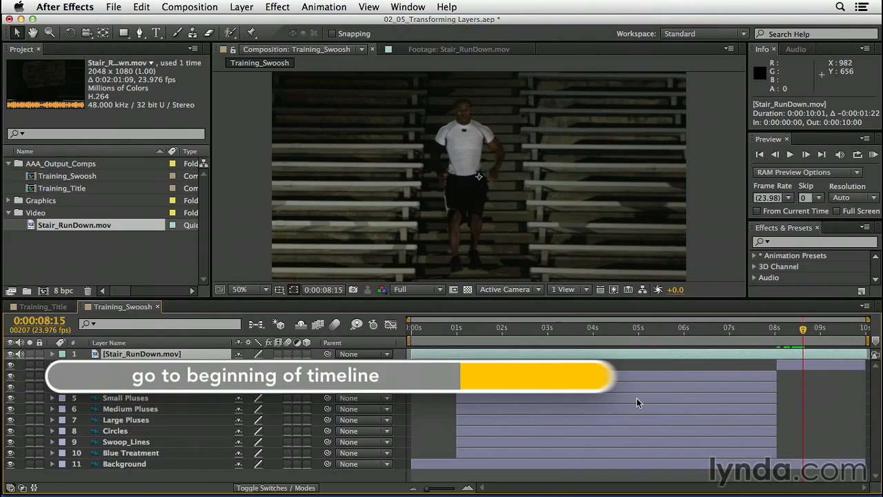
{"action": "key", "text": "Home"}
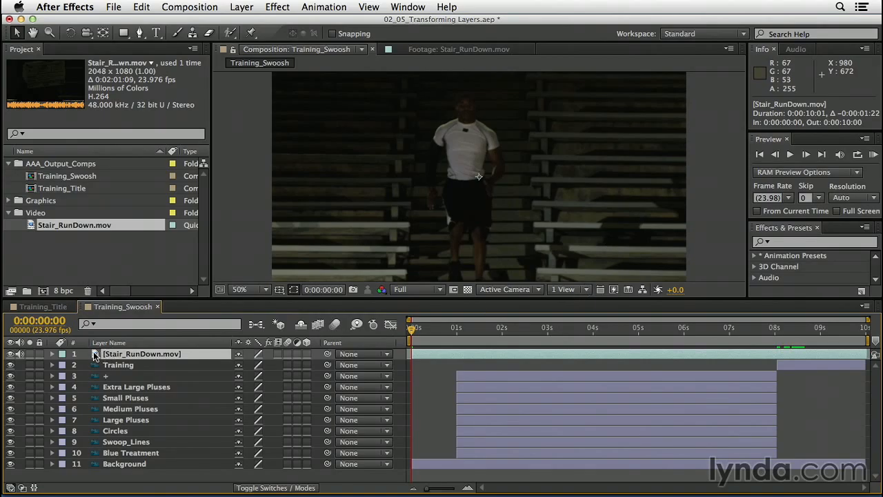
{"action": "left_click_drag", "start_coordinate": [93, 352], "coordinate": [121, 458]}
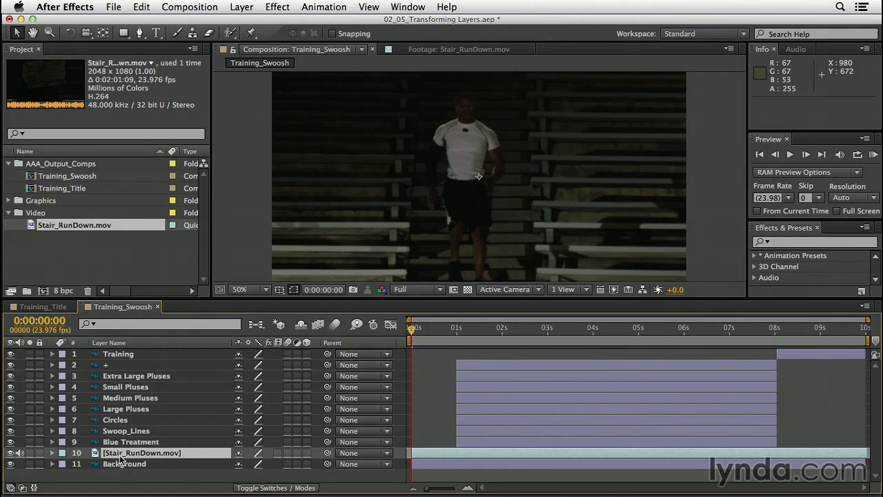
- Hide the Background layer and, at 0:00:01:06, scale the Stair_RunDown.mov layer proportionally to about 69%
{"action": "left_click", "coordinate": [11, 464]}
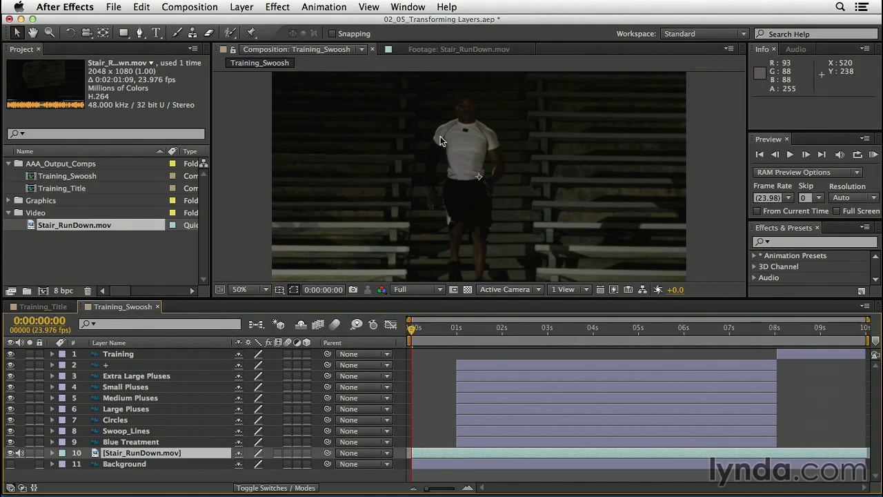
{"action": "key", "text": "comma"}
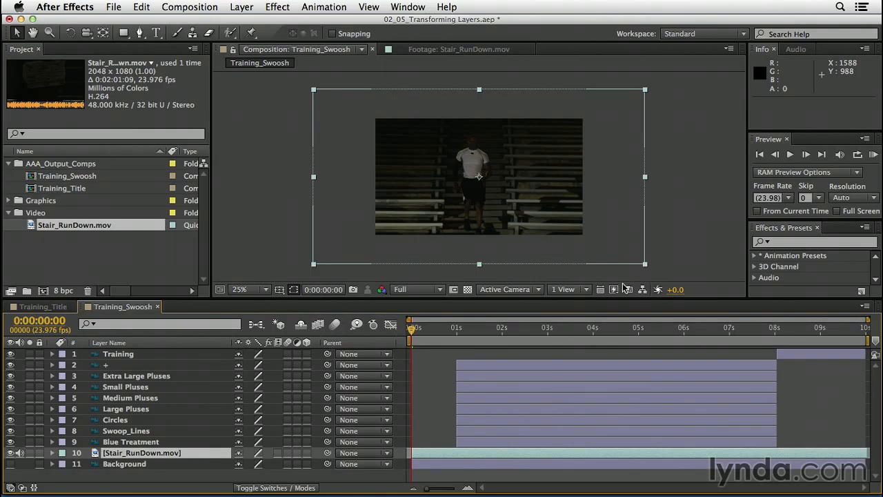
{"action": "left_click", "coordinate": [469, 331]}
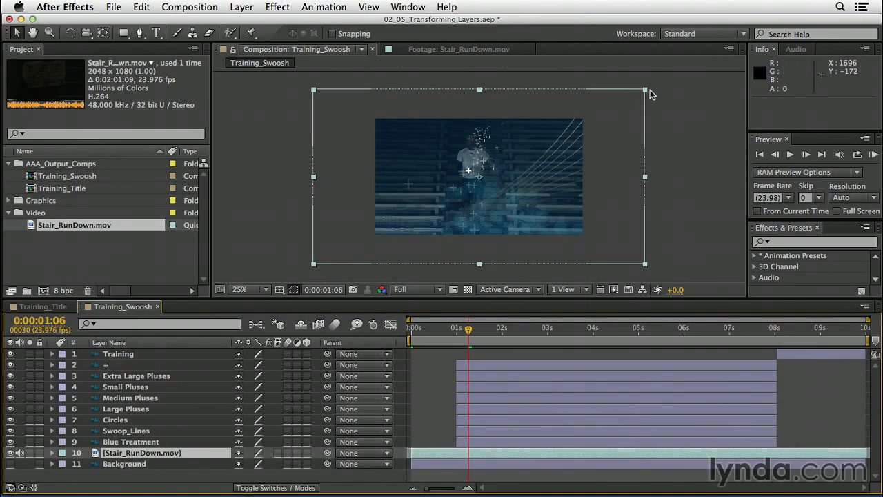
{"action": "left_click_drag", "start_coordinate": [645, 92], "coordinate": [627, 118]}
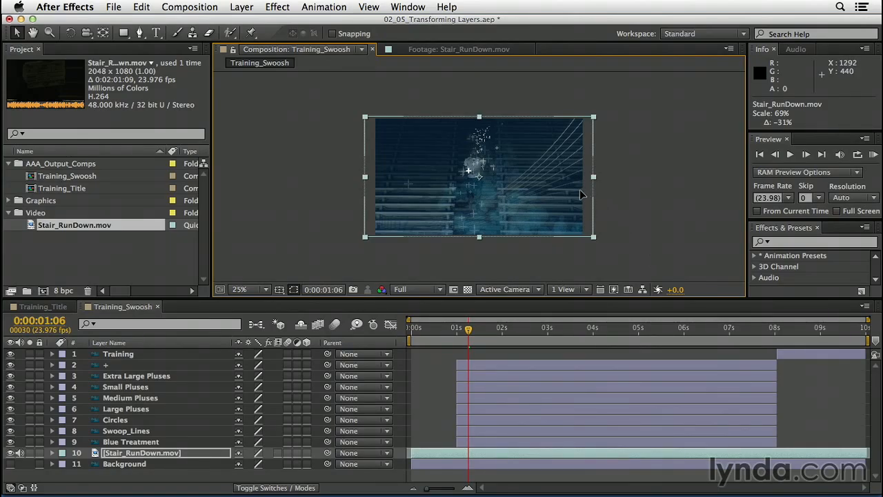
- Reposition the Stair_RunDown.mov layer to about 424, 364 so the runner stands left of the particle graphics
{"action": "key", "text": "shift+Left"}
{"action": "key", "text": "shift+Left"}
{"action": "key", "text": "shift+Left"}
{"action": "key", "text": "shift+Left"}
{"action": "key", "text": "shift+Left"}
{"action": "key", "text": "Left"}
{"action": "key", "text": "Left"}
{"action": "left_click_drag", "start_coordinate": [579, 194], "coordinate": [542, 199]}
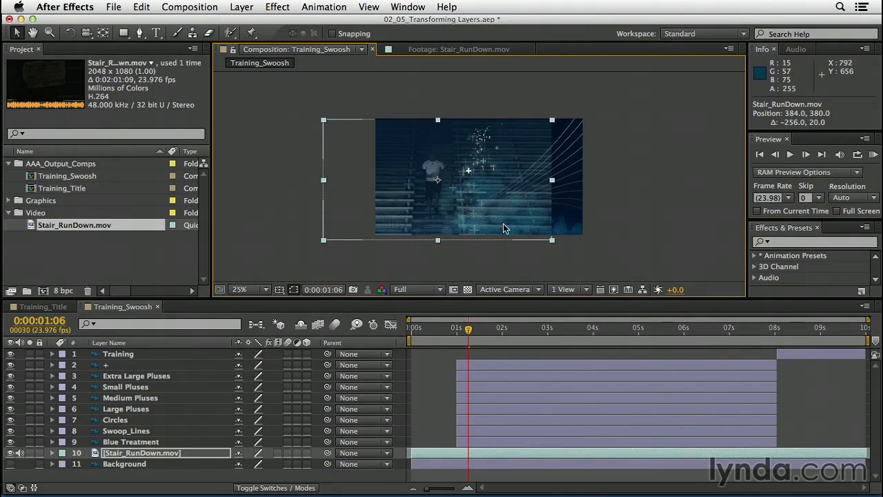
{"action": "left_click_drag", "start_coordinate": [503, 211], "coordinate": [508, 209]}
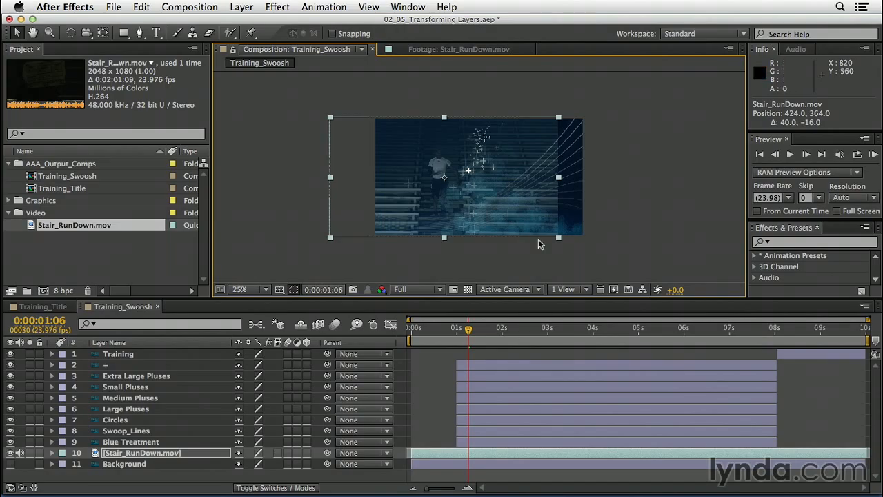
- Scale the Stair_RunDown.mov layer up proportionally to about 86% so it covers the whole frame
{"action": "left_click_drag", "start_coordinate": [559, 239], "coordinate": [587, 270]}
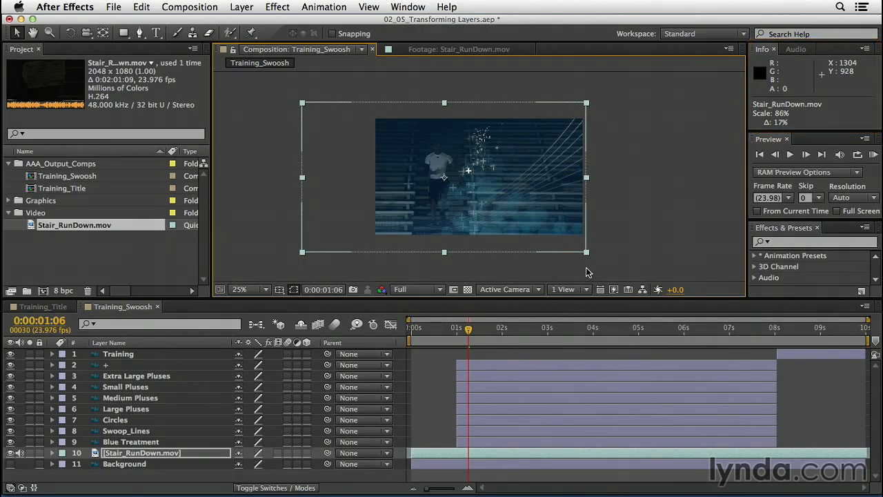
{"action": "left_click_drag", "start_coordinate": [588, 272], "coordinate": [589, 272]}
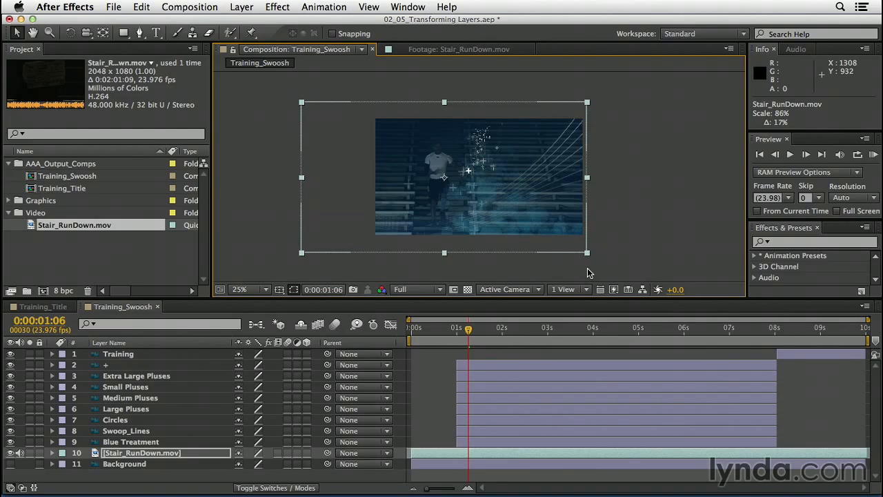
{"action": "left_click_drag", "start_coordinate": [588, 268], "coordinate": [586, 268]}
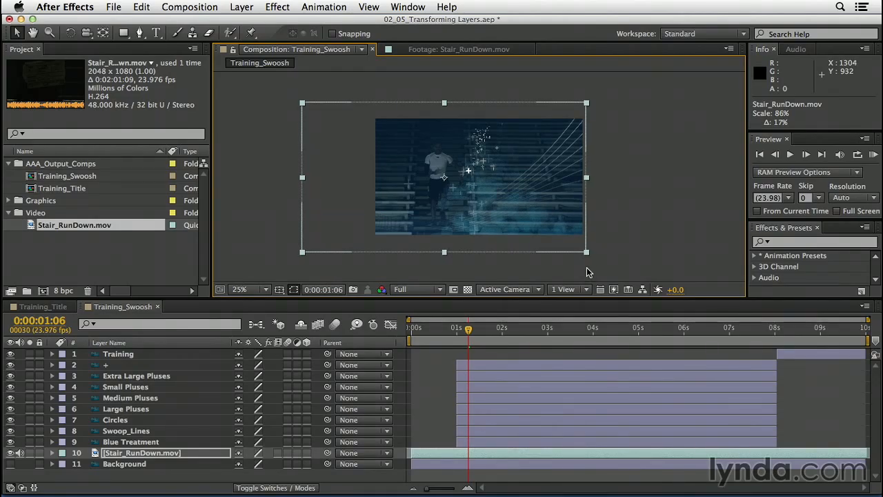
- Scrub through the composition to 0:00:05:00 and reposition the Stair_RunDown.mov layer to about 460, 340
{"action": "left_click", "coordinate": [466, 329]}
{"action": "left_click_drag", "start_coordinate": [431, 332], "coordinate": [639, 331]}
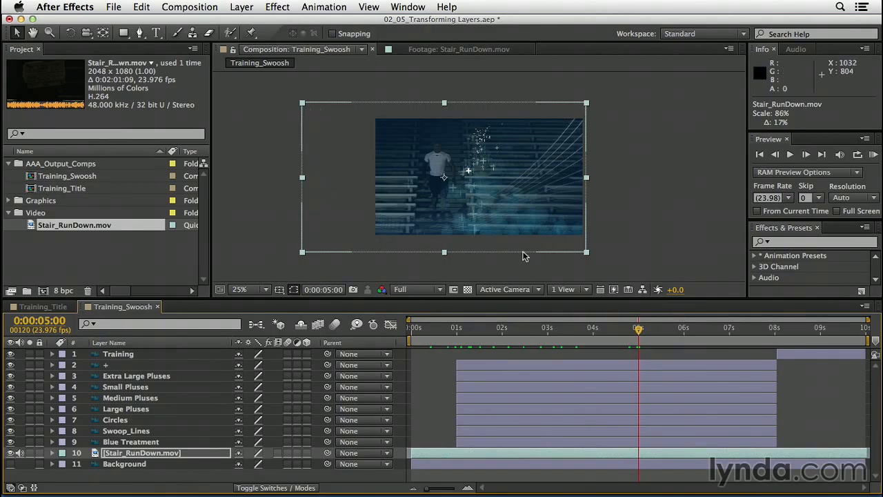
{"action": "mouse_move", "coordinate": [330, 191]}
{"action": "left_mouse_down"}
{"action": "mouse_move", "coordinate": [360, 187]}
{"action": "mouse_move", "coordinate": [323, 185]}
{"action": "mouse_move", "coordinate": [336, 185]}
{"action": "left_mouse_up"}
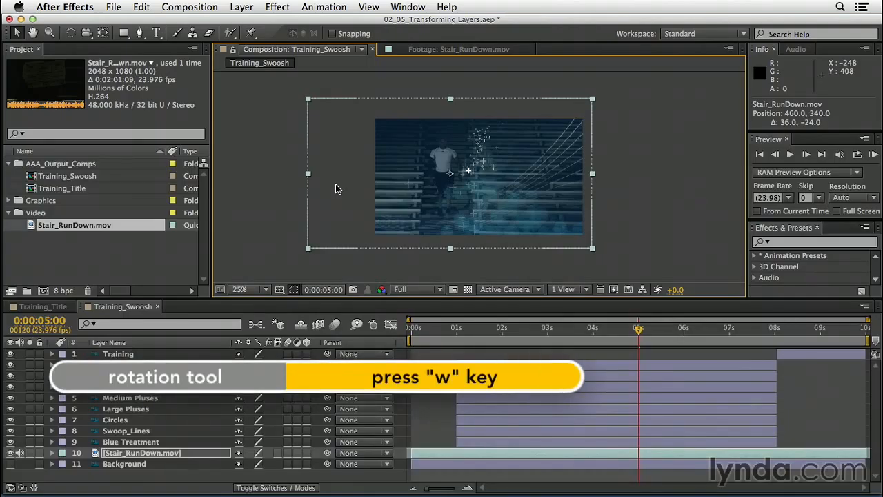
- Rotate the Stair_RunDown.mov layer to about -2.8° with the Rotation tool
{"action": "key", "text": "w"}
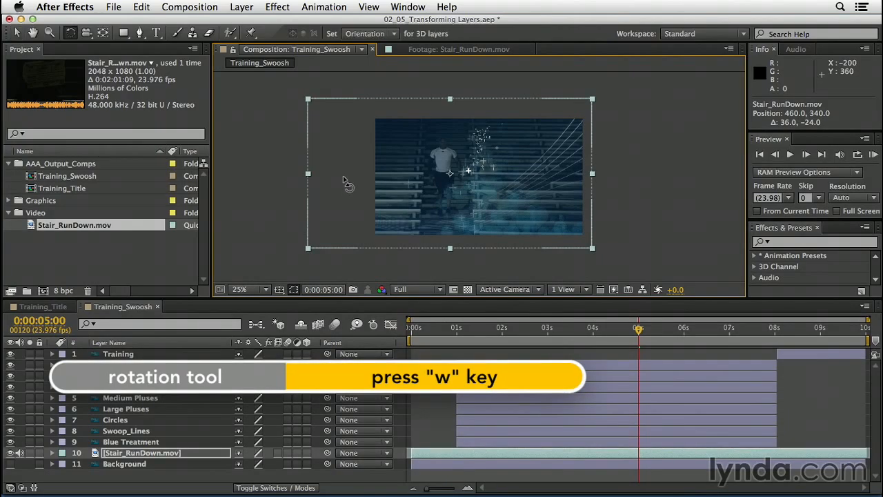
{"action": "left_click", "coordinate": [69, 36]}
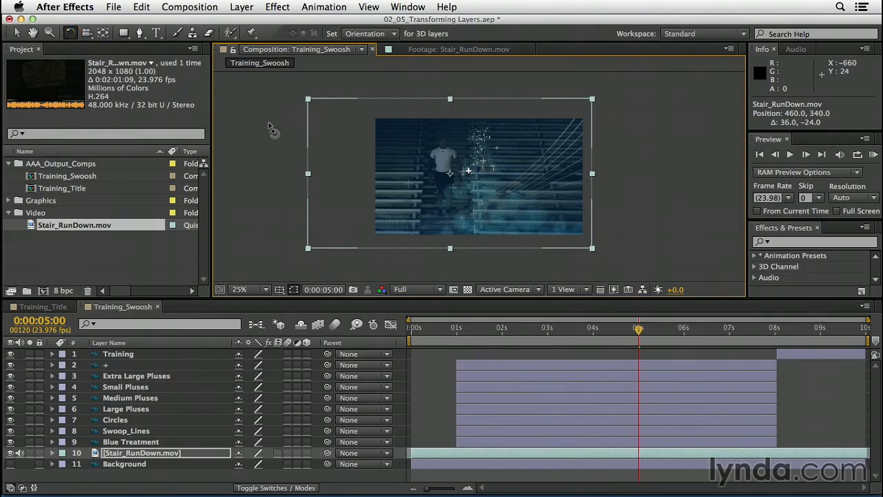
{"action": "left_click_drag", "start_coordinate": [353, 149], "coordinate": [359, 194]}
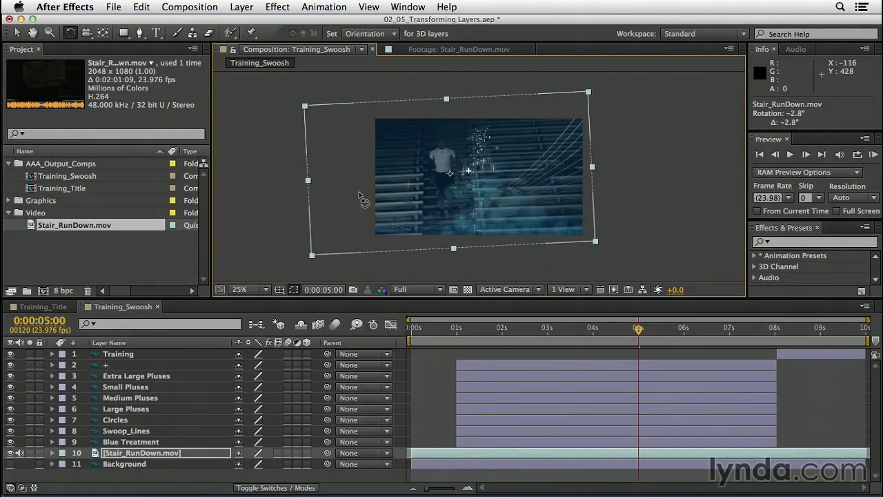
- Undo the rotation of the Stair_RunDown.mov layer and switch back to the Selection tool
{"action": "key", "text": "super+z"}
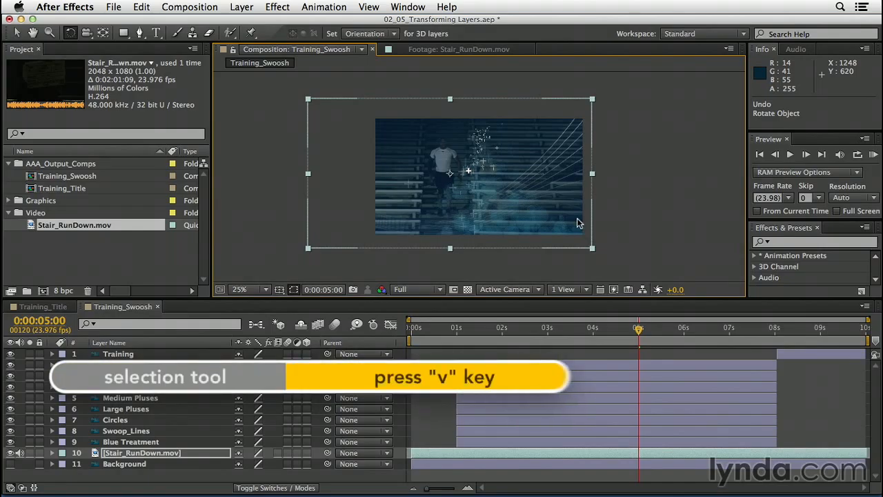
{"action": "key", "text": "v"}
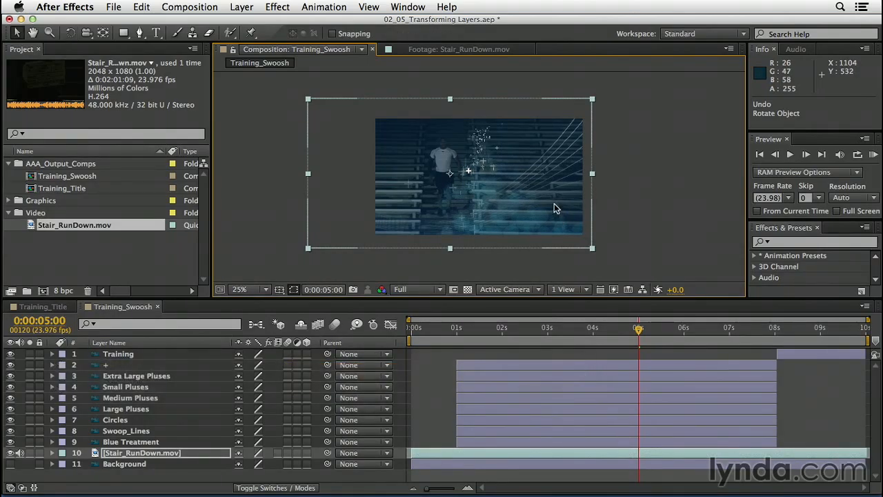
- Add H+_Sport.ai from the Graphics folder as the topmost layer of Training_Swoosh and scale it to 33%
{"action": "left_click", "coordinate": [8, 200]}
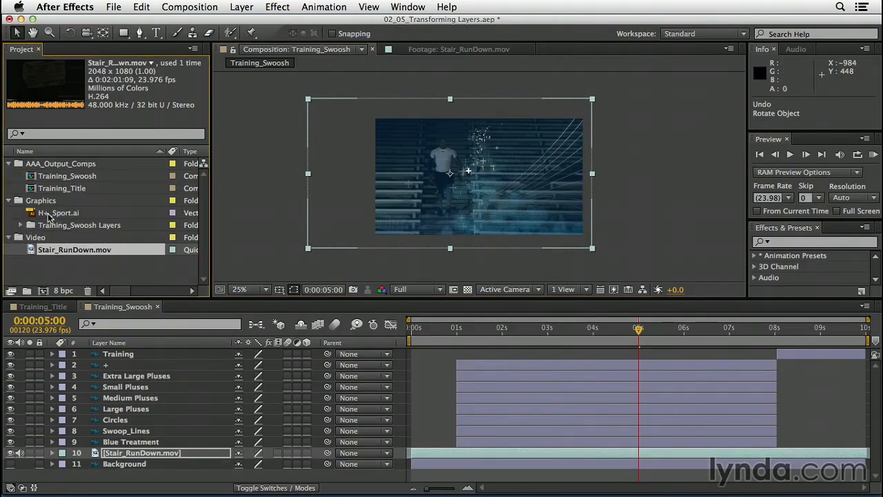
{"action": "left_click_drag", "start_coordinate": [29, 214], "coordinate": [100, 351]}
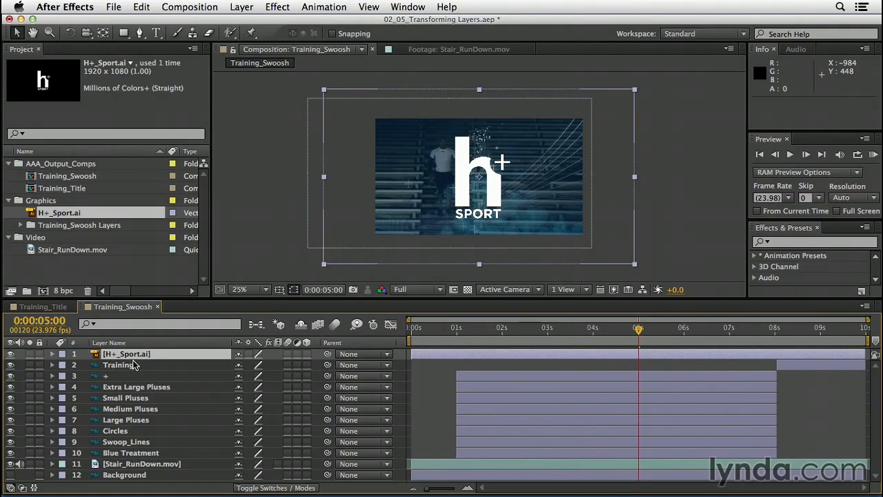
{"action": "key", "text": "s"}
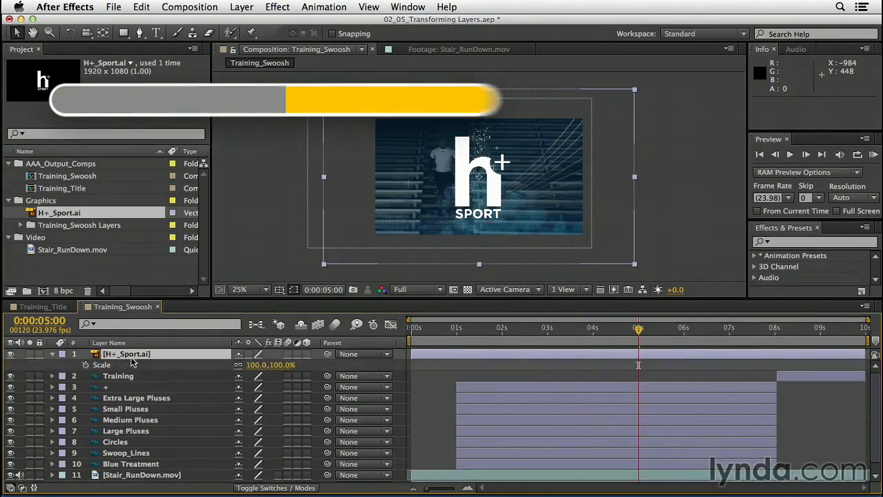
{"action": "left_click_drag", "start_coordinate": [257, 364], "coordinate": [225, 368]}
- Try stretching the H+_Sport.ai layer's height to 64% with its proportions unconstrained, and undo both changes
{"action": "left_click", "coordinate": [239, 365]}
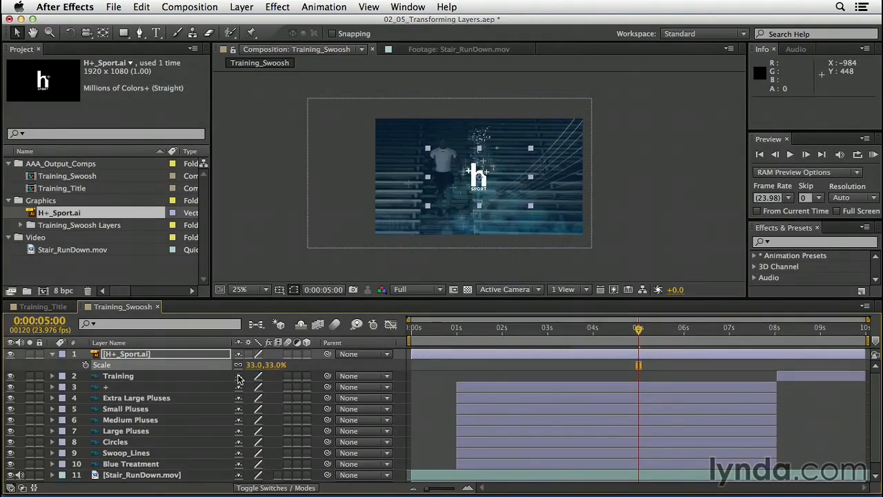
{"action": "left_click", "coordinate": [238, 366]}
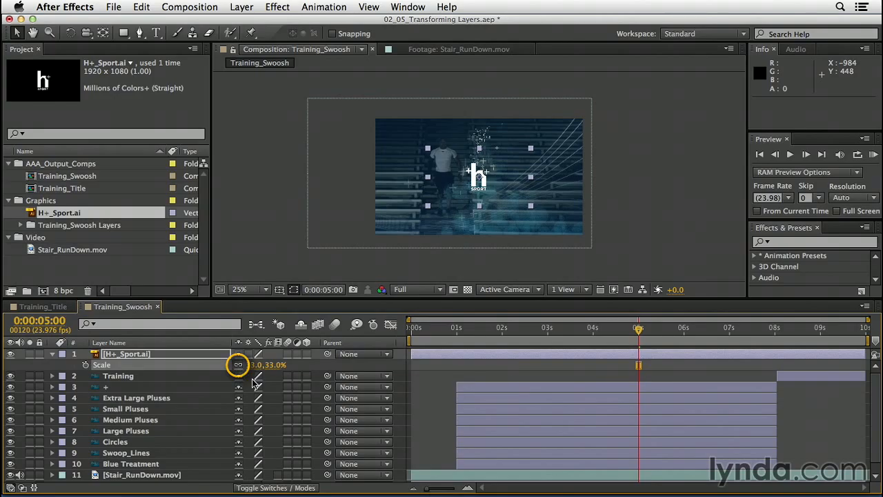
{"action": "left_click_drag", "start_coordinate": [270, 366], "coordinate": [288, 392]}
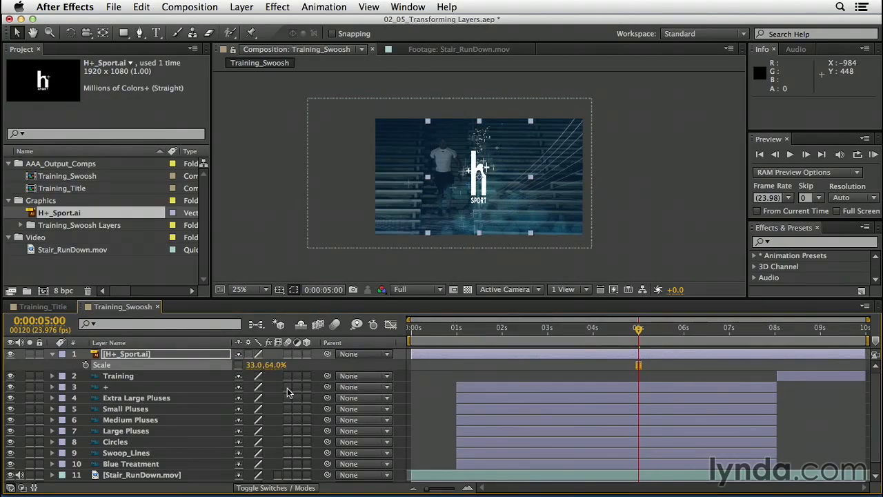
{"action": "key", "text": "super+z"}
{"action": "key", "text": "super+z"}
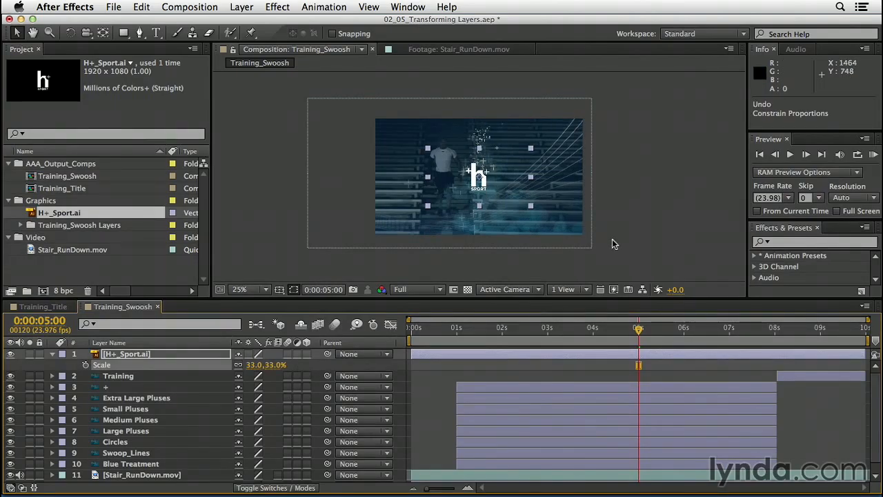
- Move the H+_Sport.ai logo to about 1060, 544 in the frame's lower-right area and show the Title/Action Safe guides
{"action": "left_click_drag", "start_coordinate": [506, 183], "coordinate": [576, 216]}
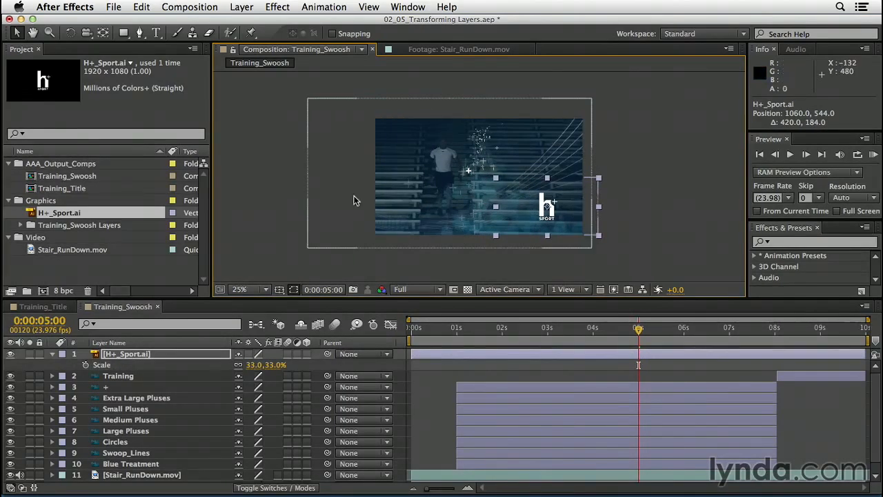
{"action": "left_click", "coordinate": [279, 290]}
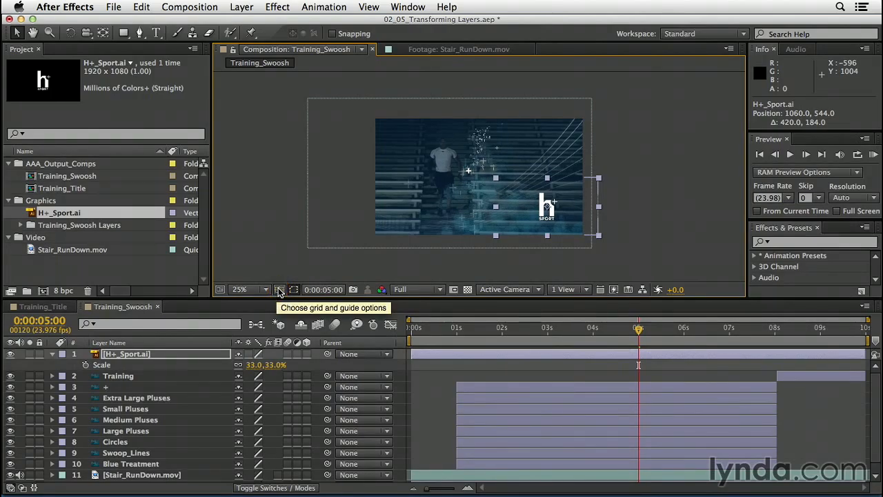
{"action": "left_click", "coordinate": [291, 303]}
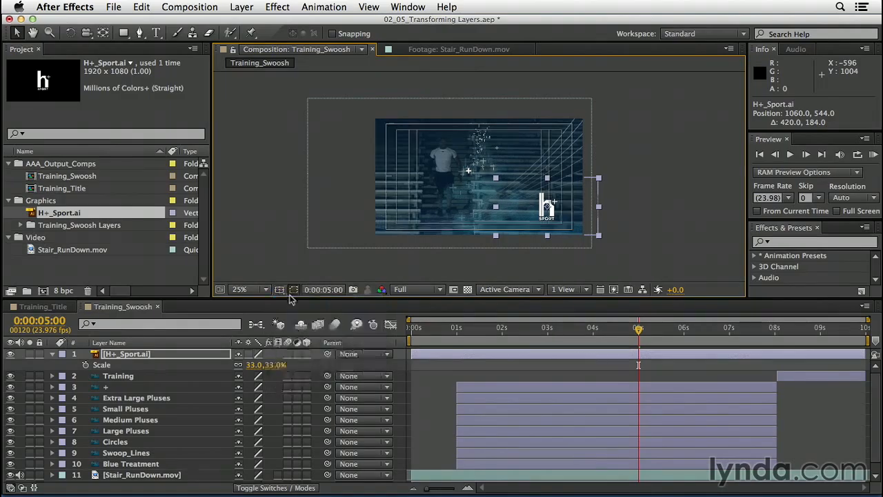
- Nudge the H+_Sport.ai layer 12 pixels down and 20 pixels right to 1080, 556, and scale it proportionally to about 26.8%
{"action": "key", "text": "Down"}
{"action": "key", "text": "Down"}
{"action": "key", "text": "Down"}
{"action": "key", "text": "Down"}
{"action": "key", "text": "Down"}
{"action": "key", "text": "Down"}
{"action": "key", "text": "Down"}
{"action": "key", "text": "Down"}
{"action": "key", "text": "Down"}
{"action": "key", "text": "Down"}
{"action": "key", "text": "Down"}
{"action": "key", "text": "Down"}
{"action": "key", "text": "Right"}
{"action": "key", "text": "Right"}
{"action": "key", "text": "Right"}
{"action": "key", "text": "Right"}
{"action": "key", "text": "Right"}
{"action": "key", "text": "Right"}
{"action": "key", "text": "Right"}
{"action": "key", "text": "Right"}
{"action": "key", "text": "Right"}
{"action": "key", "text": "Right"}
{"action": "key", "text": "Right"}
{"action": "key", "text": "Right"}
{"action": "key", "text": "Right"}
{"action": "key", "text": "Right"}
{"action": "key", "text": "Right"}
{"action": "key", "text": "Right"}
{"action": "key", "text": "Right"}
{"action": "key", "text": "Right"}
{"action": "key", "text": "Right"}
{"action": "key", "text": "Right"}
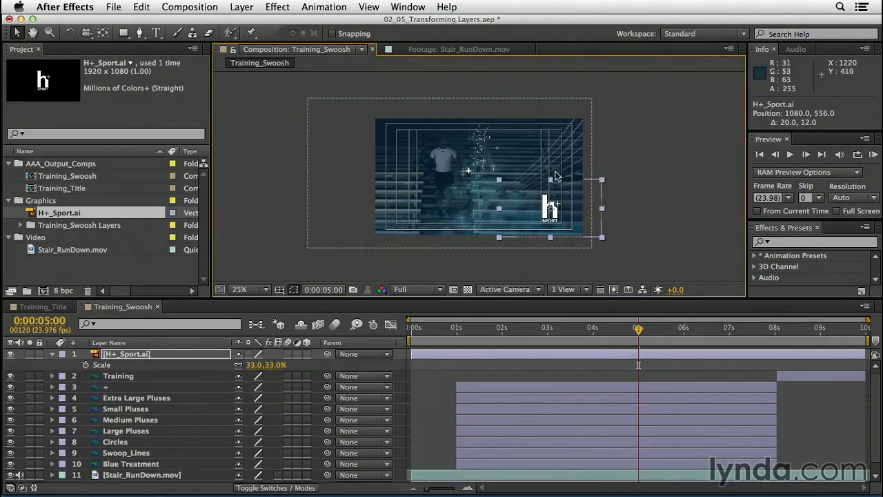
{"action": "left_click_drag", "start_coordinate": [602, 183], "coordinate": [594, 186]}
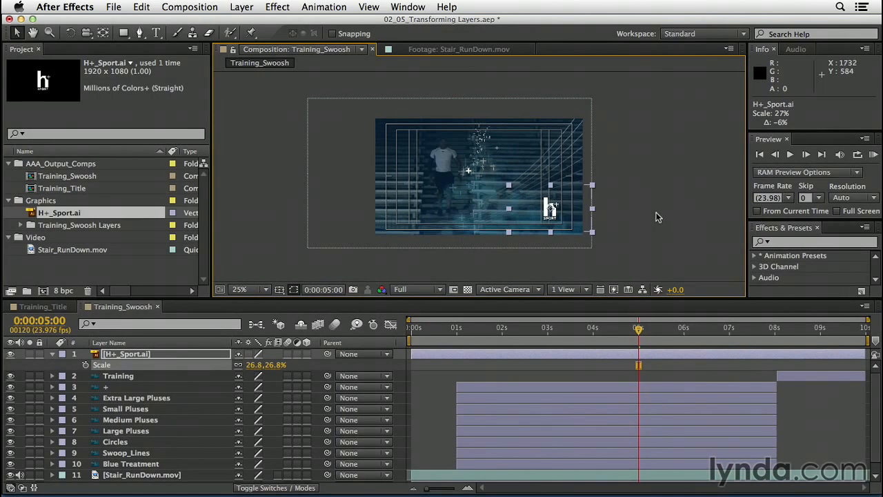
- View the composition at 100% magnification centred on the H+ Sport logo and hide the Title/Action Safe guides
{"action": "left_click", "coordinate": [250, 291]}
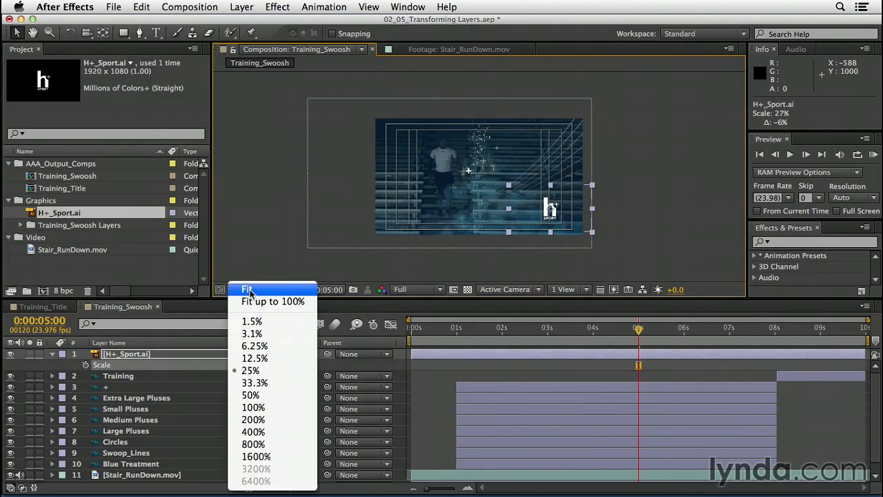
{"action": "left_click", "coordinate": [254, 407]}
{"action": "key", "text": "space"}
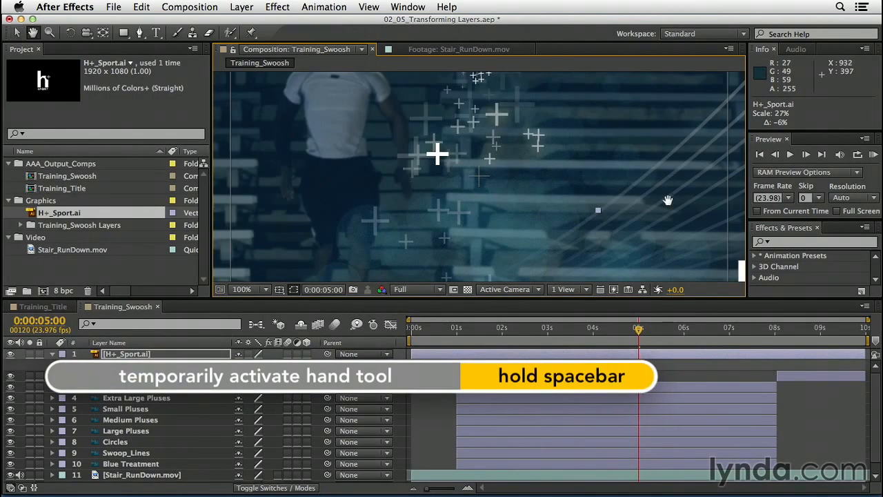
{"action": "left_click_drag", "start_coordinate": [703, 239], "coordinate": [481, 117]}
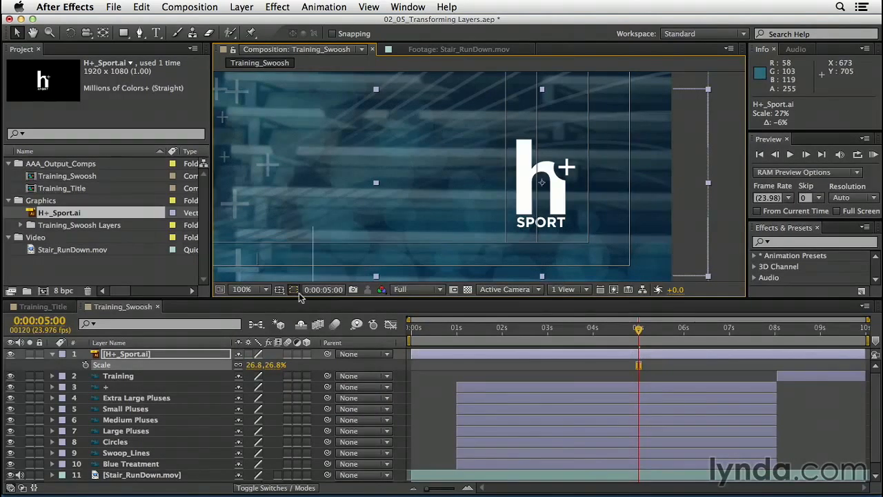
{"action": "left_click", "coordinate": [279, 290]}
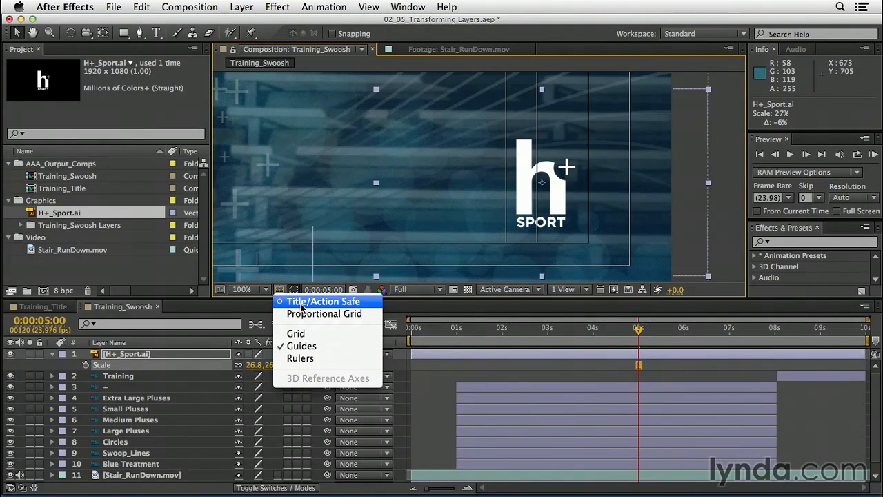
{"action": "left_click", "coordinate": [301, 304]}
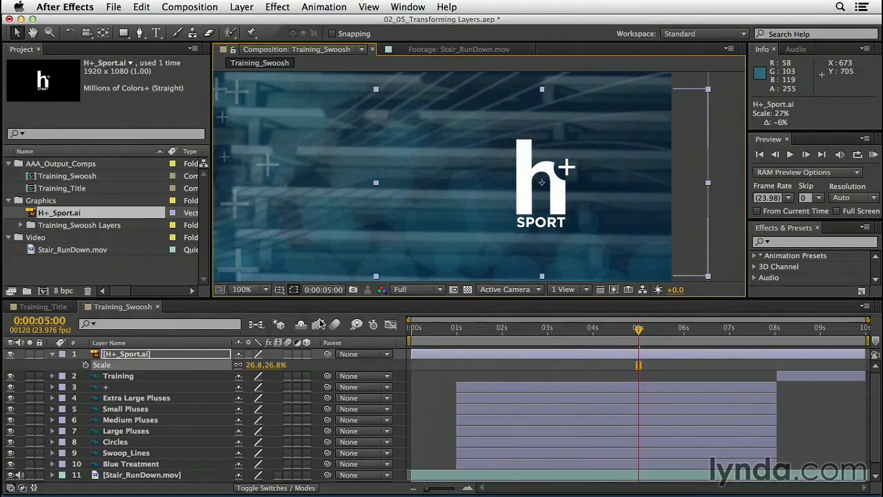
{"action": "left_click", "coordinate": [541, 183]}
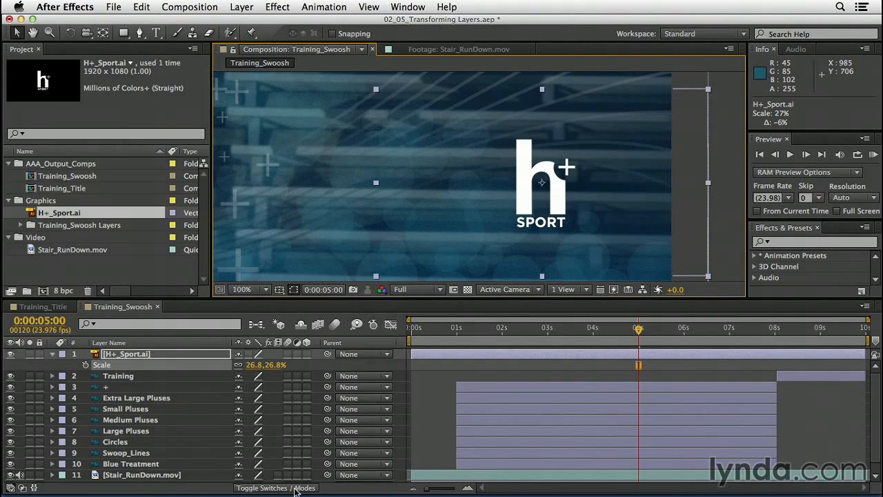
- Make H+_Sport.ai a 3D layer, try moving it about 14 pixels left along its X axis, and undo that move
{"action": "left_click", "coordinate": [295, 488]}
{"action": "left_click", "coordinate": [296, 488]}
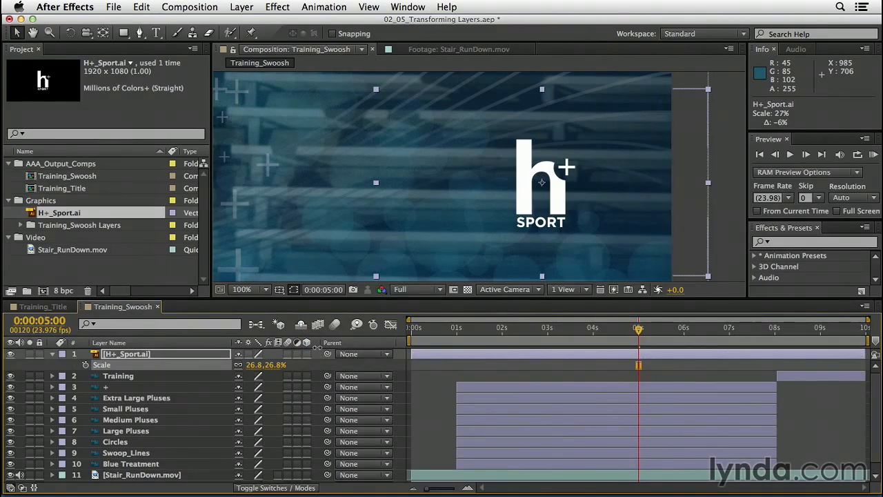
{"action": "left_click", "coordinate": [307, 354]}
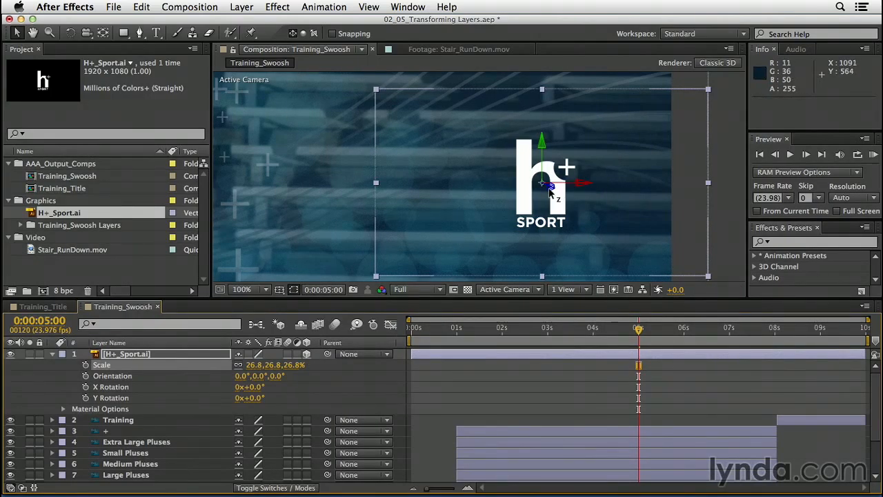
{"action": "left_click_drag", "start_coordinate": [576, 189], "coordinate": [541, 191]}
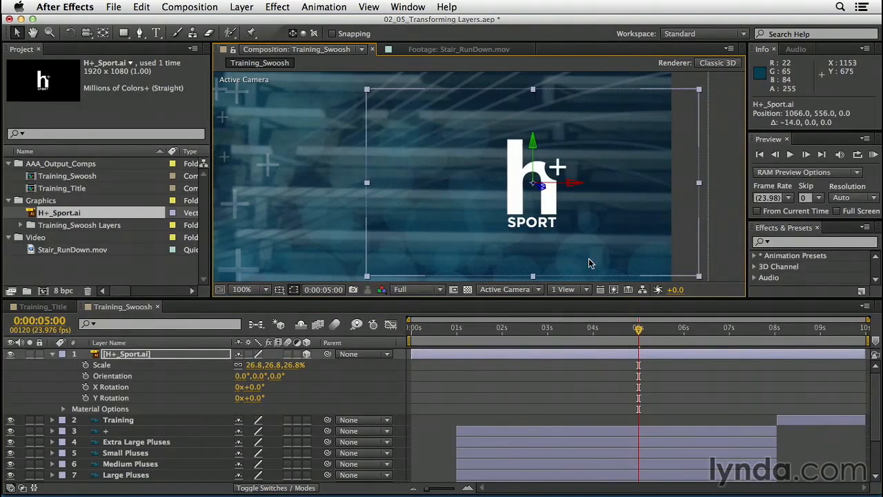
{"action": "key", "text": "super+z"}
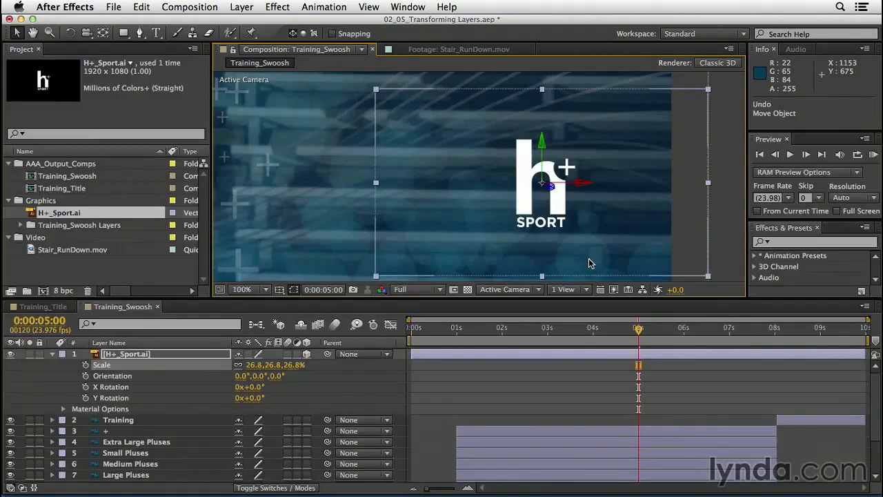
- Rotate the H+_Sport.ai layer about 3° around its Y axis with the Rotation tool, and undo a trial rotation around X
{"action": "key", "text": "w"}
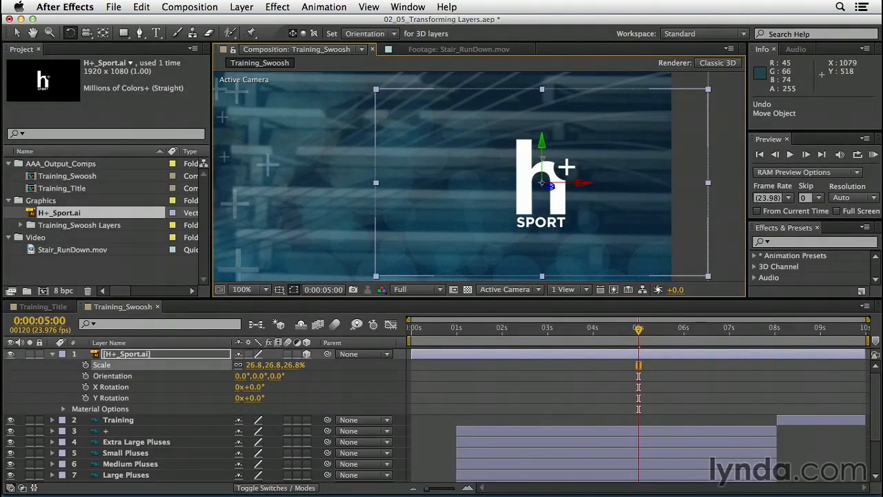
{"action": "mouse_move", "coordinate": [543, 160]}
{"action": "left_mouse_down"}
{"action": "mouse_move", "coordinate": [580, 157]}
{"action": "mouse_move", "coordinate": [506, 156]}
{"action": "mouse_move", "coordinate": [502, 166]}
{"action": "mouse_move", "coordinate": [540, 170]}
{"action": "left_mouse_up"}
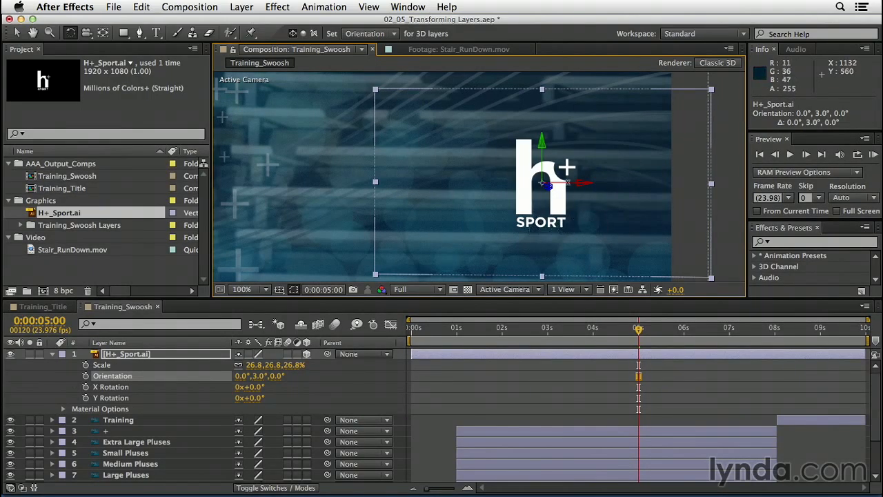
{"action": "left_click_drag", "start_coordinate": [572, 187], "coordinate": [577, 235]}
{"action": "key", "text": "super+z"}
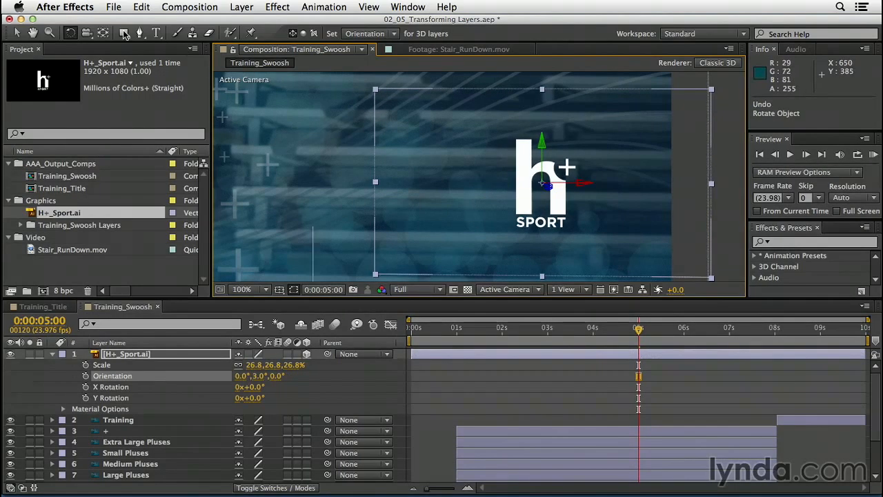
- Move the H+_Sport.ai layer's anchor point down onto the word SPORT, at about 1076, 615, with the Pan Behind tool
{"action": "left_click", "coordinate": [102, 34]}
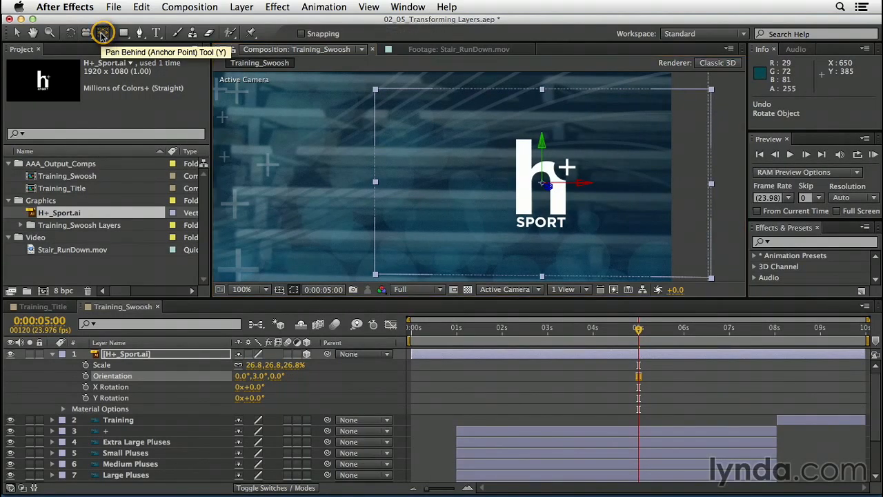
{"action": "left_click_drag", "start_coordinate": [545, 185], "coordinate": [539, 203]}
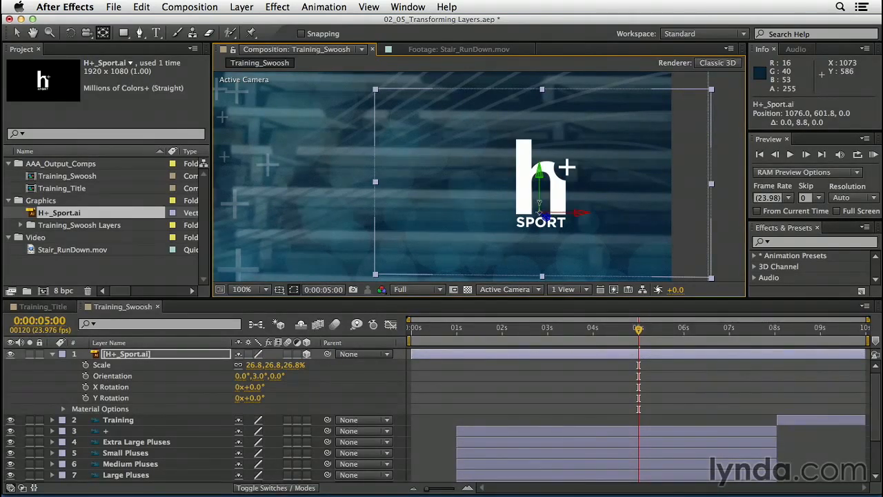
{"action": "left_click_drag", "start_coordinate": [539, 214], "coordinate": [539, 233]}
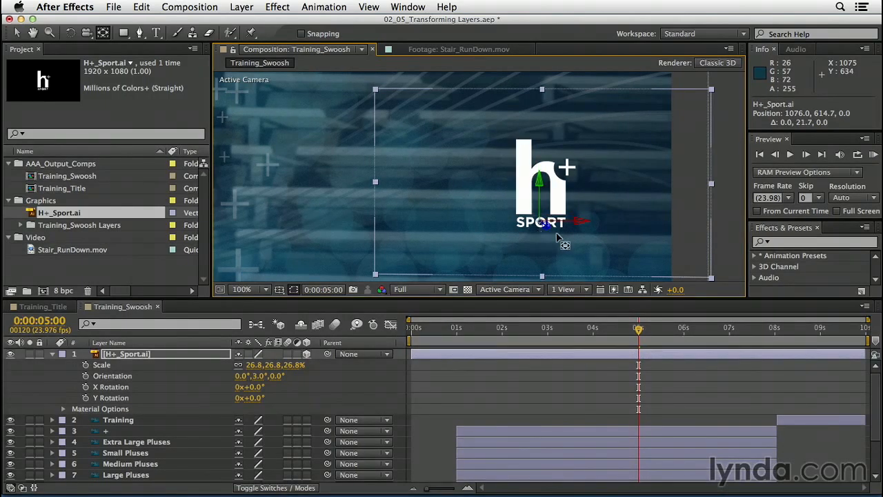
- Try rotating the H+_Sport.ai layer around its X axis from the new anchor point
{"action": "key", "text": "w"}
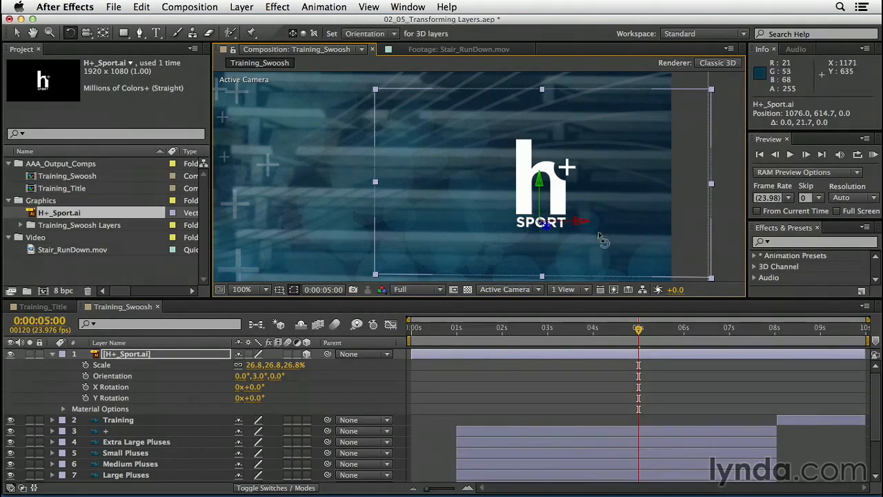
{"action": "left_click_drag", "start_coordinate": [572, 220], "coordinate": [564, 192]}
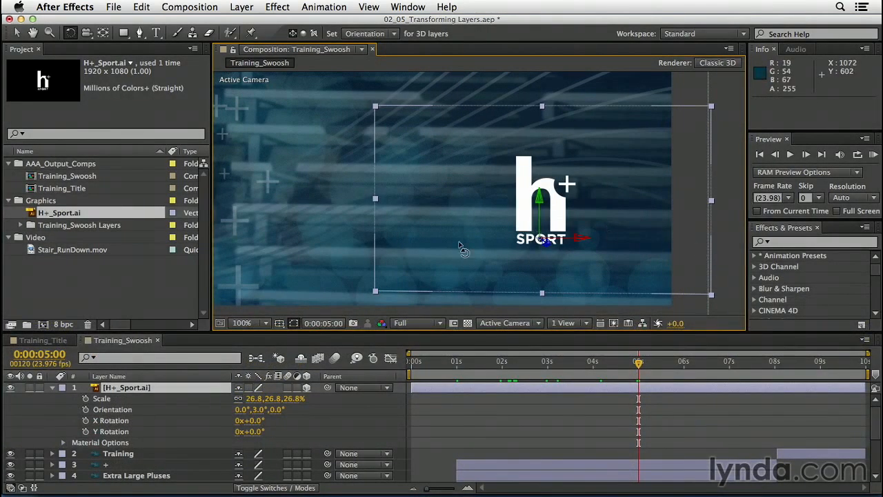
- Fit the composition in its viewer up to 100% and collapse the H+_Sport.ai layer's properties
{"action": "left_click", "coordinate": [265, 324]}
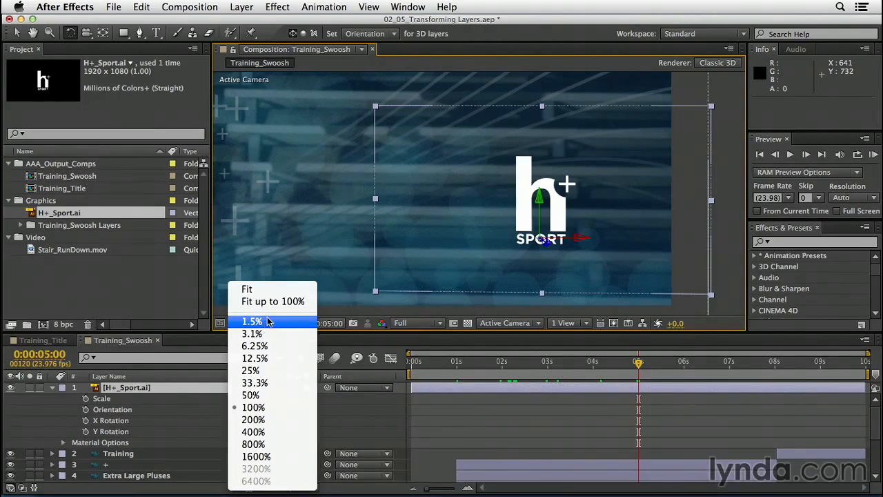
{"action": "left_click", "coordinate": [274, 303]}
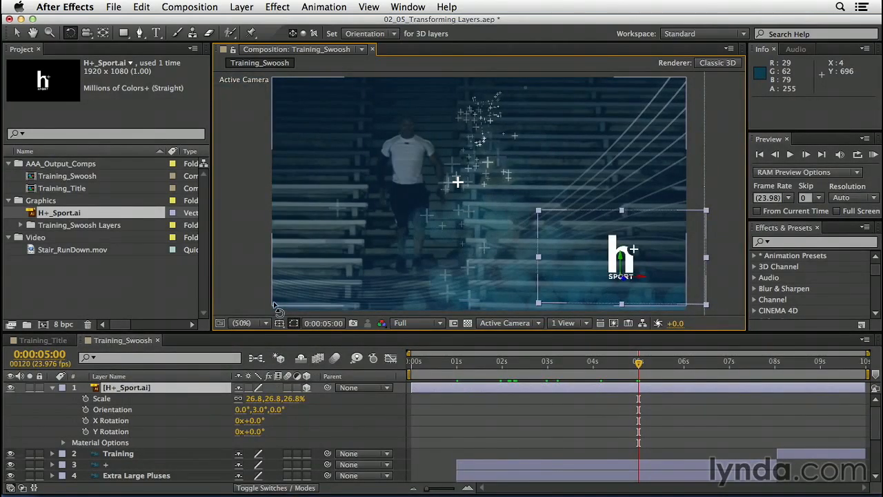
{"action": "left_click", "coordinate": [54, 388]}
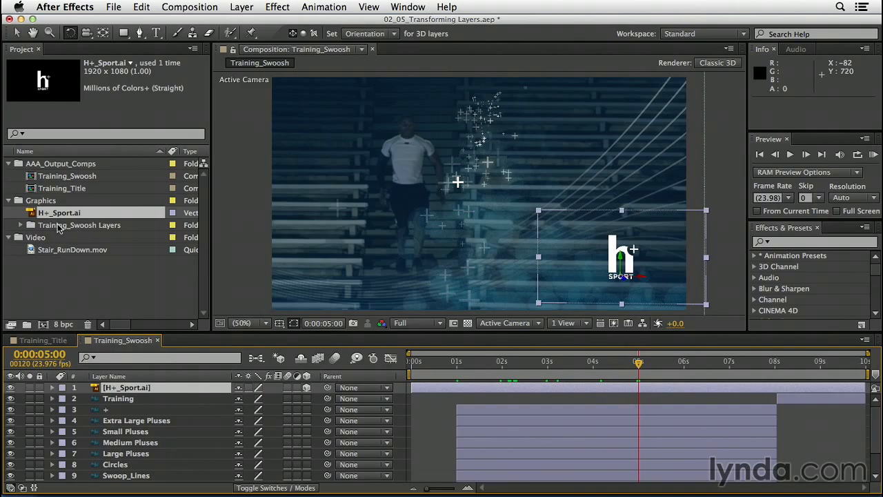
- Collapse the Video, Graphics and AAA_Output_Comps project folders and deselect all items and layers
{"action": "left_click", "coordinate": [9, 237]}
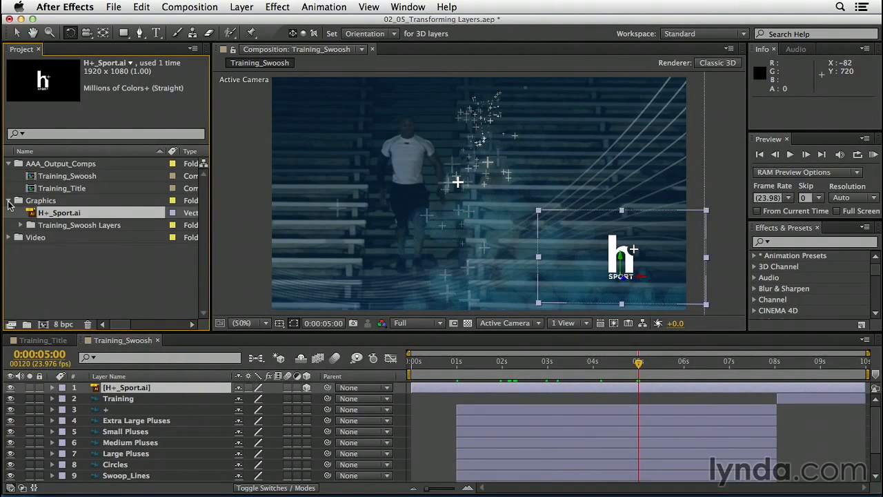
{"action": "left_click", "coordinate": [9, 202]}
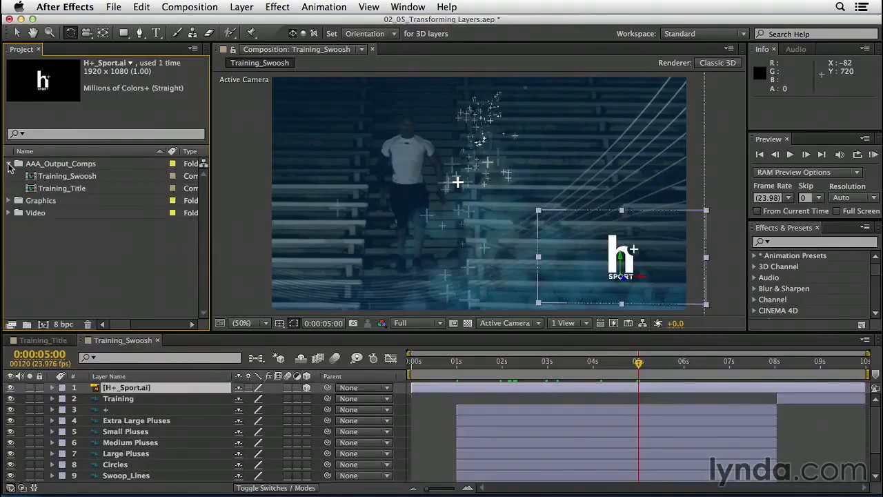
{"action": "left_click", "coordinate": [9, 164]}
{"action": "left_click", "coordinate": [65, 249]}
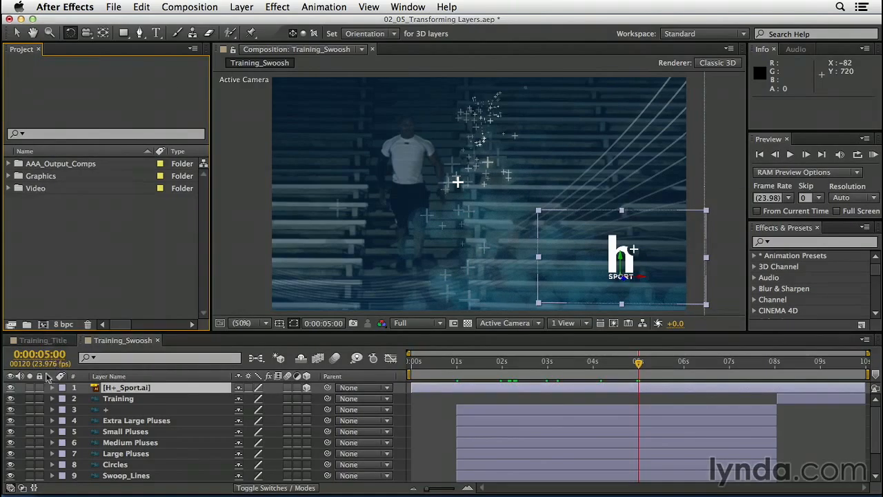
{"action": "key", "text": "F2"}
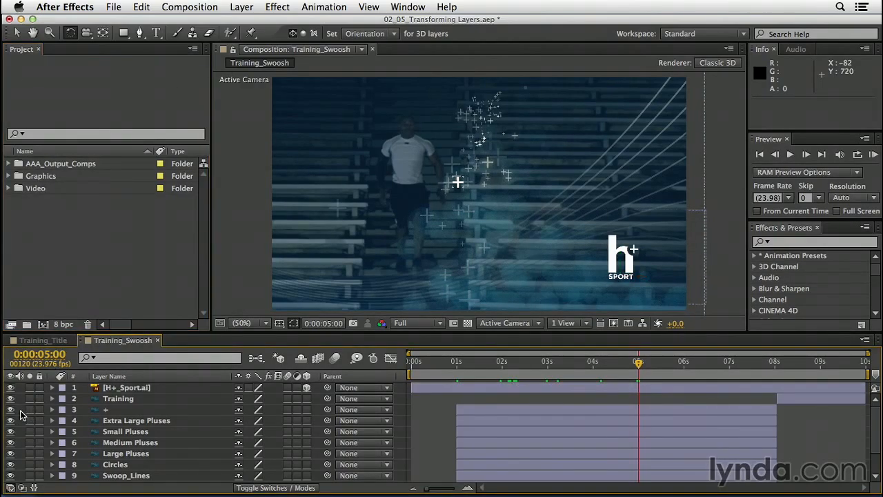